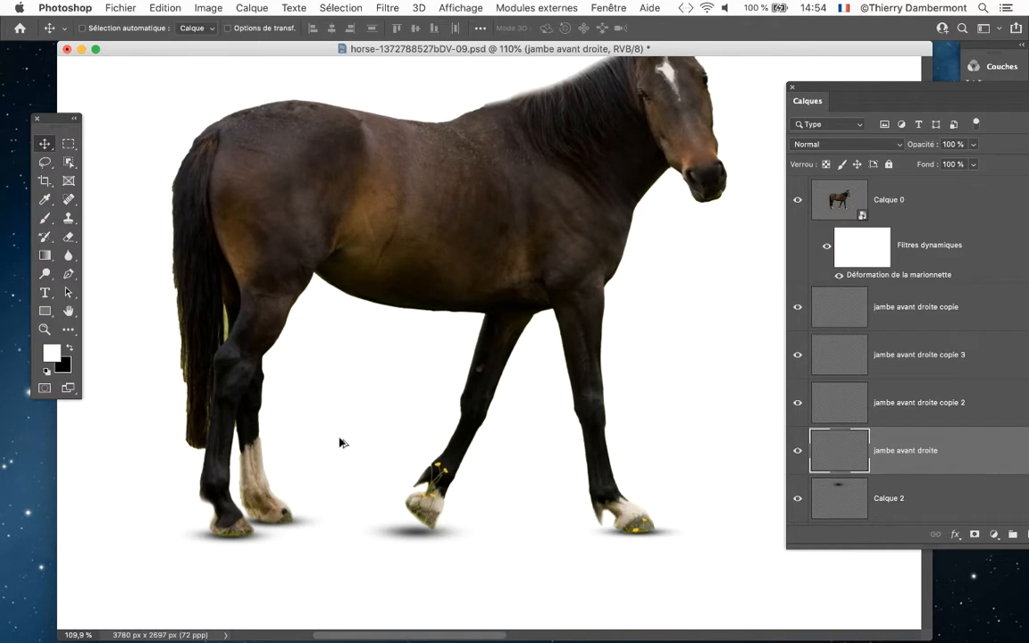
Select the Calque 2 layer, lengthen the layers panel to reveal Calque 1, and switch the document to full-screen mode
scroll(340, 443, down, 3)
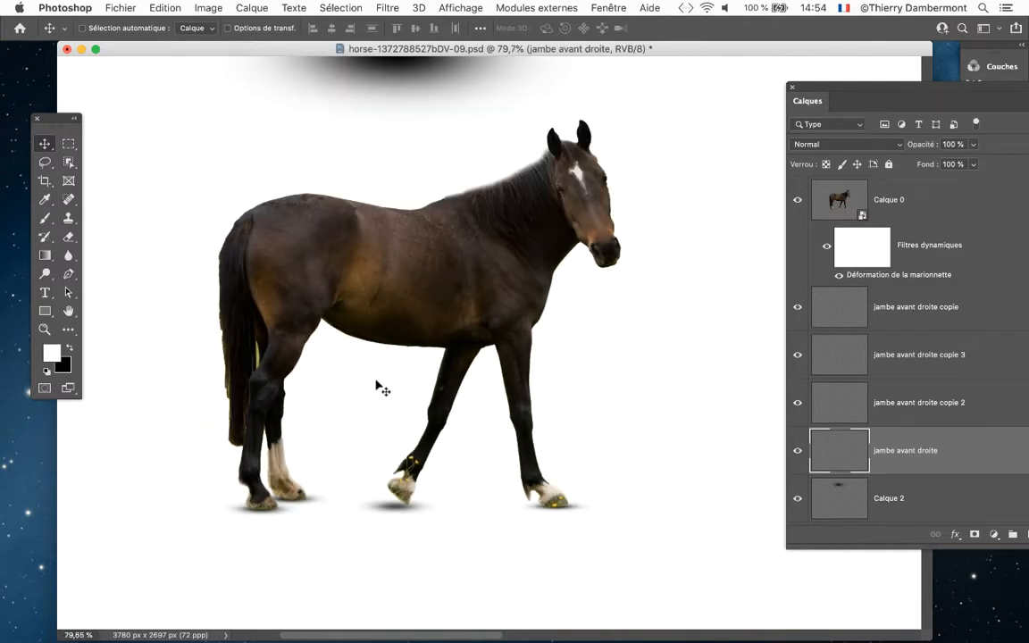
scroll(375, 386, down, 2)
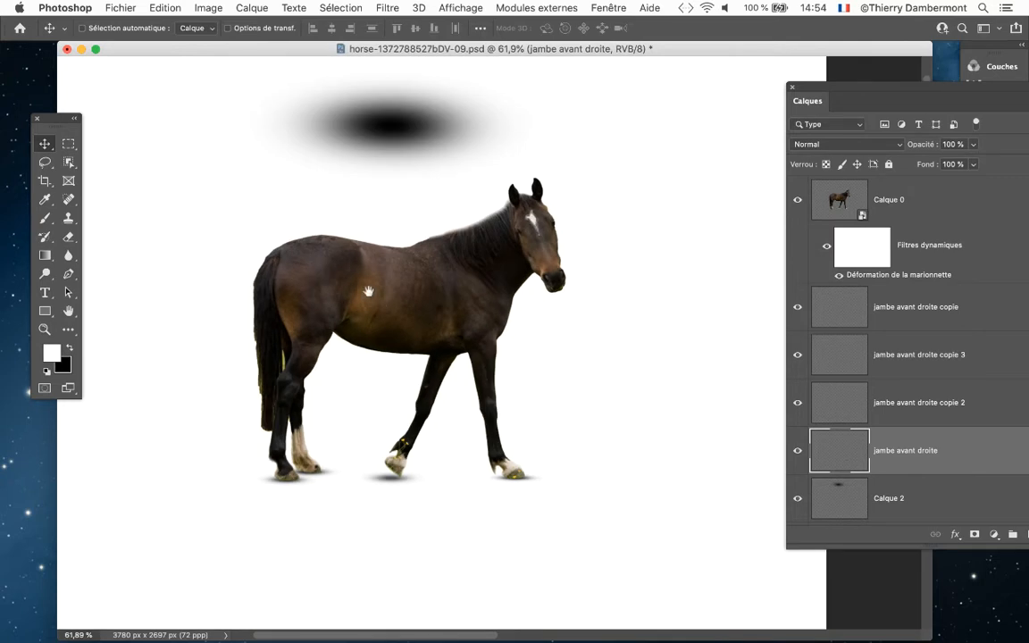
drag(368, 291, 301, 271)
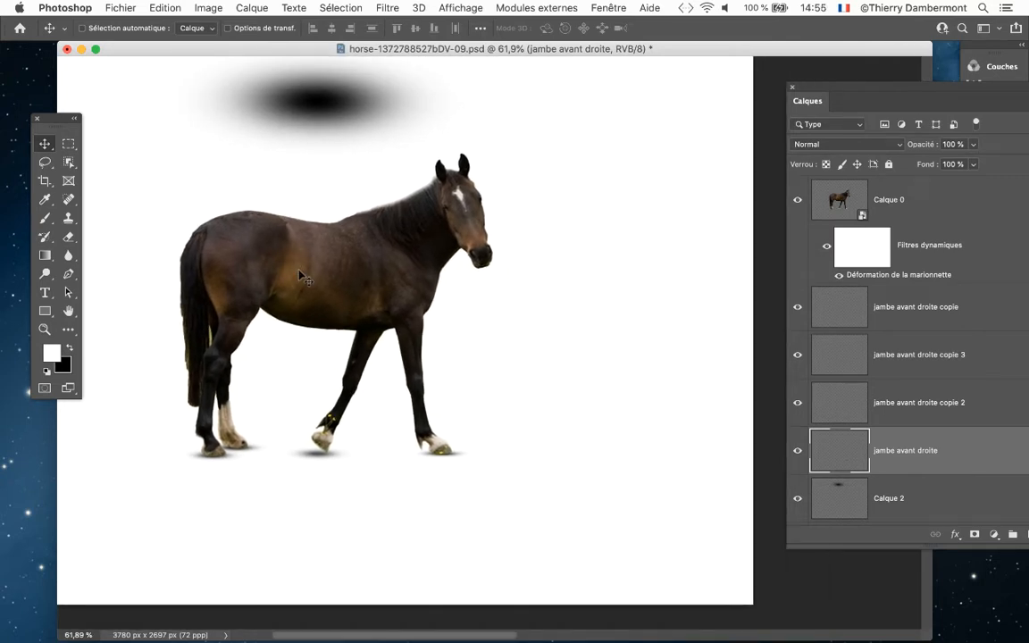
drag(647, 50, 598, 53)
click(904, 497)
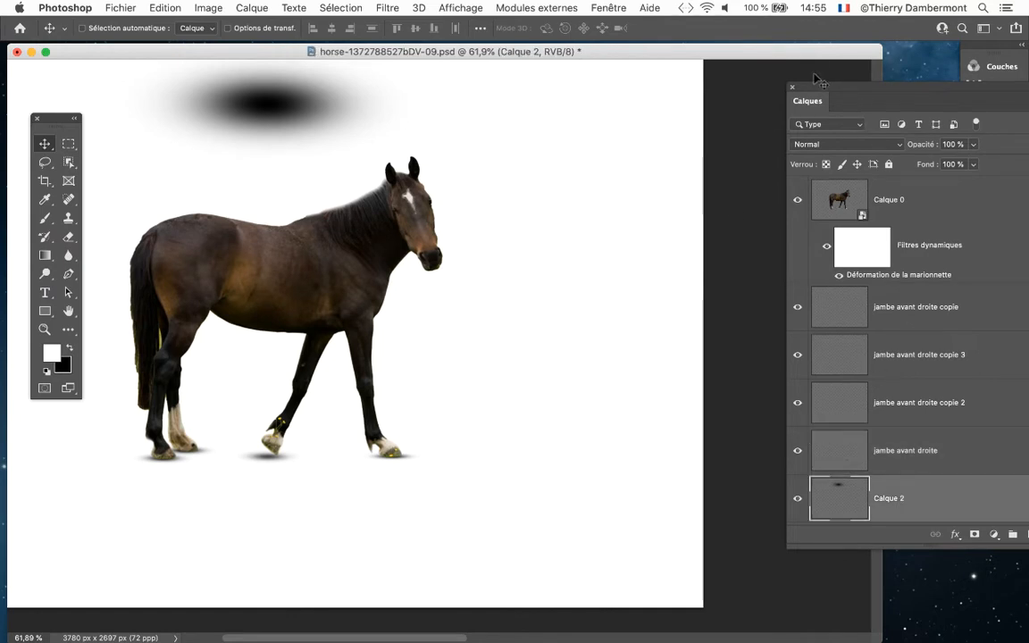
drag(815, 88, 706, 40)
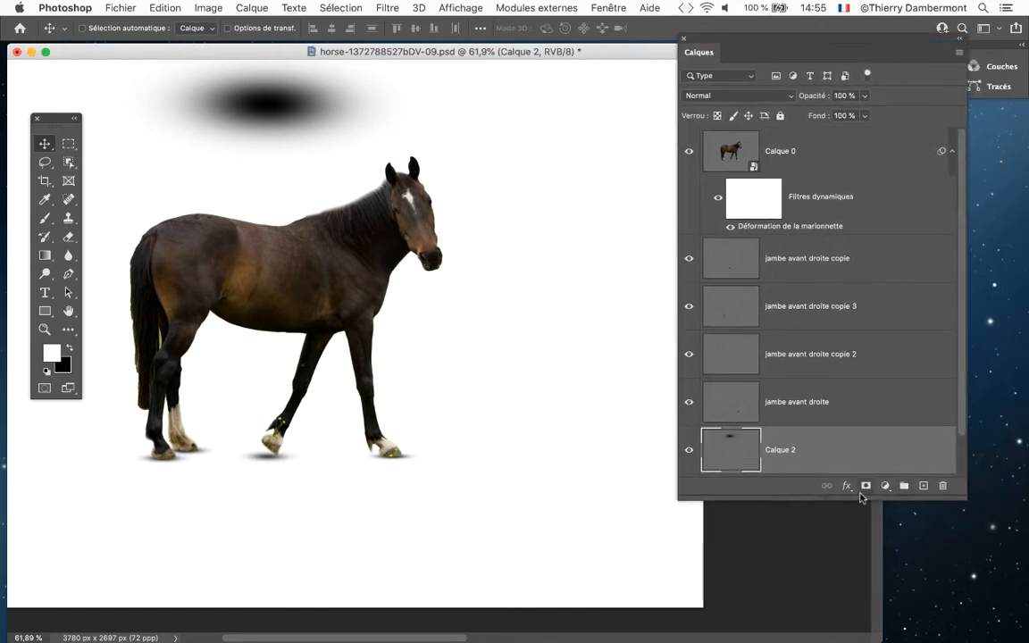
drag(860, 497, 860, 555)
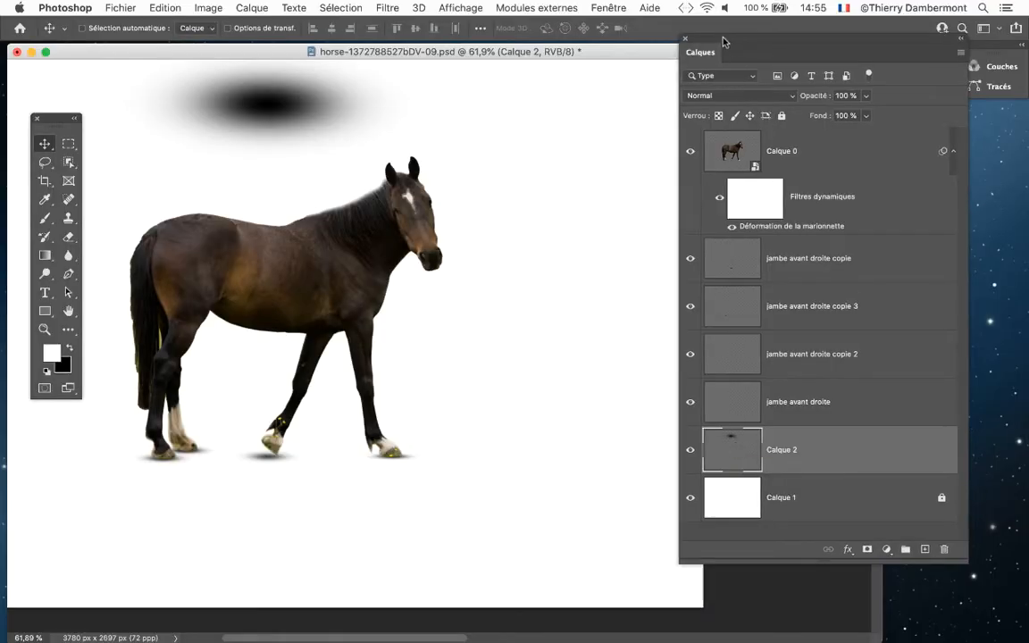
drag(725, 43, 798, 102)
key(f)
drag(429, 295, 332, 314)
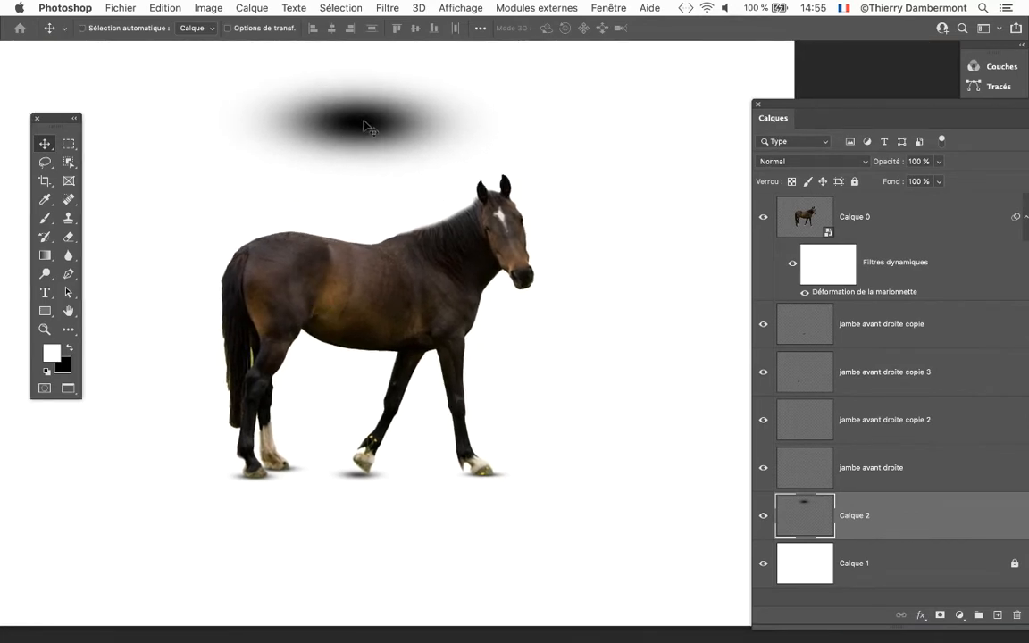
Duplicate the blurred black ellipse of Calque 2 and place the copy at ground level between the hind and front legs
drag(367, 126, 379, 220)
scroll(330, 478, up, 2)
scroll(415, 407, up, 5)
drag(411, 394, 346, 557)
drag(811, 104, 709, 38)
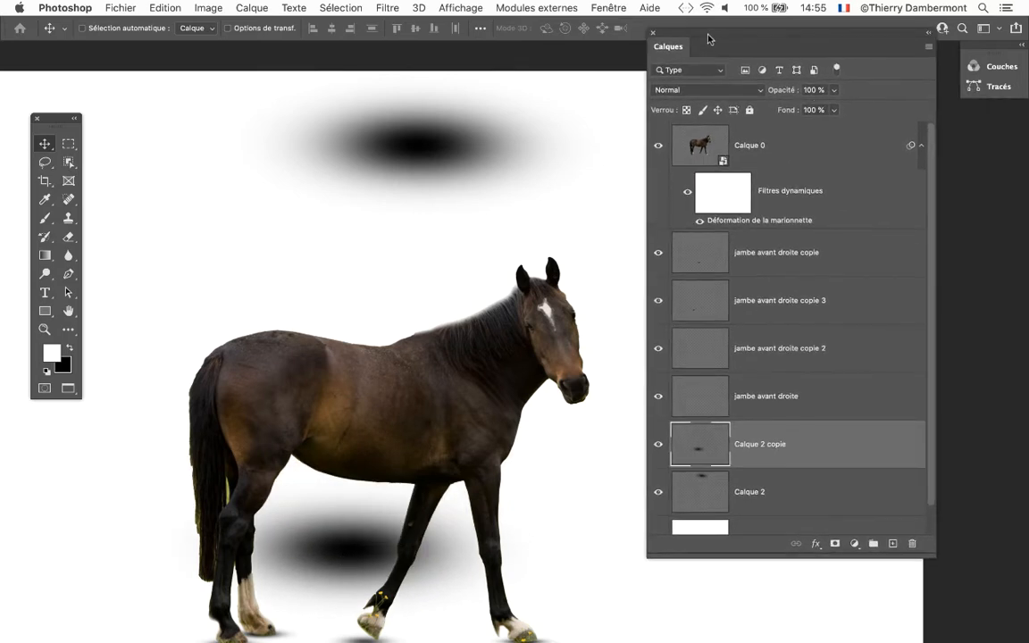
drag(793, 554, 786, 639)
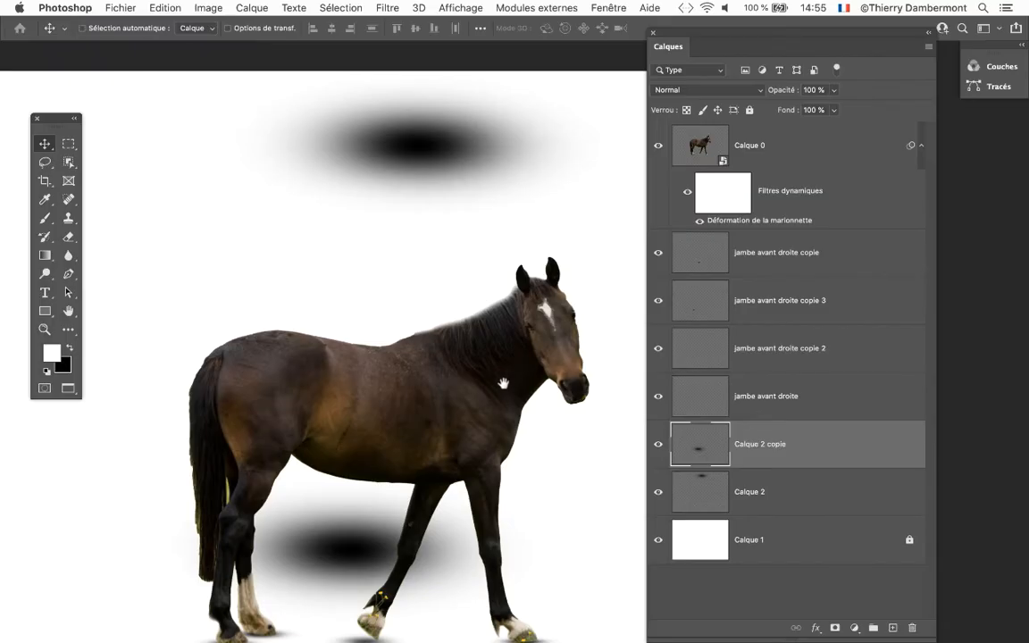
scroll(502, 268, down, 5)
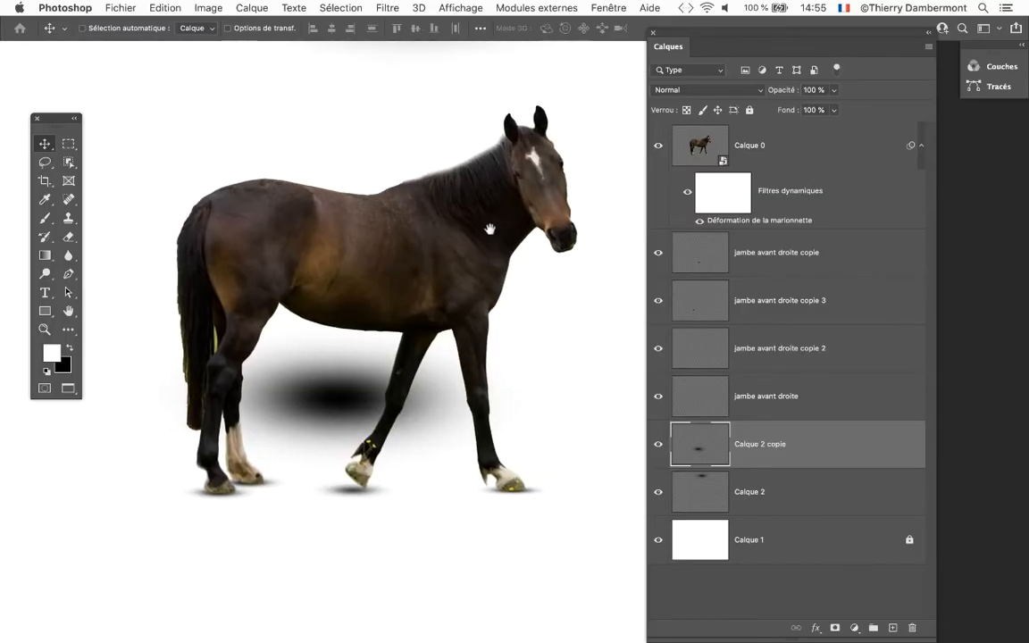
drag(338, 423, 298, 479)
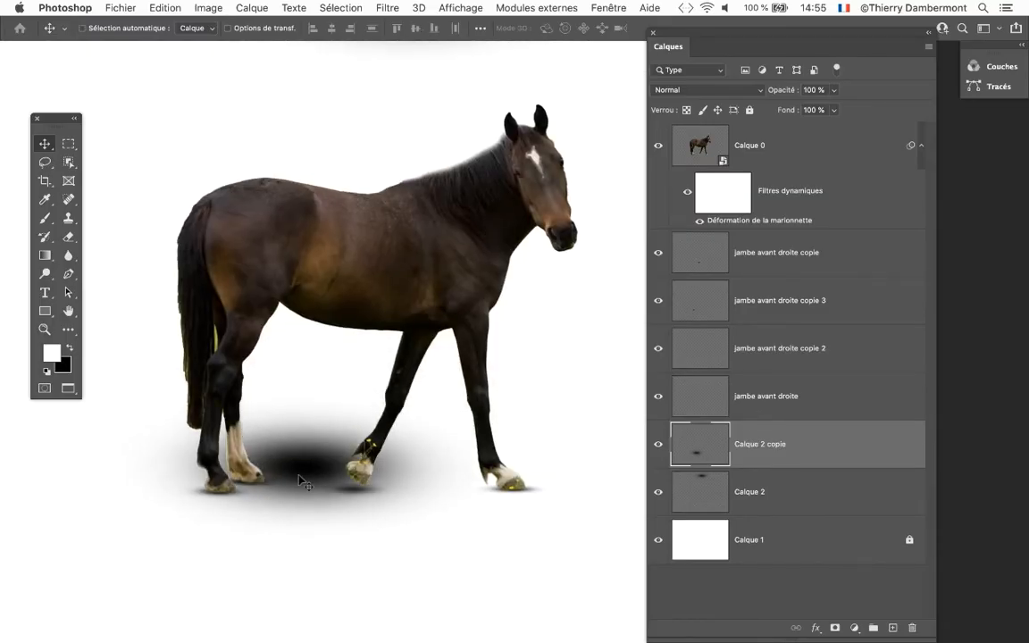
Transform the copied ellipse into a flat shadow about 107% wide and 28% high, positioned under the front hooves
key(super+t)
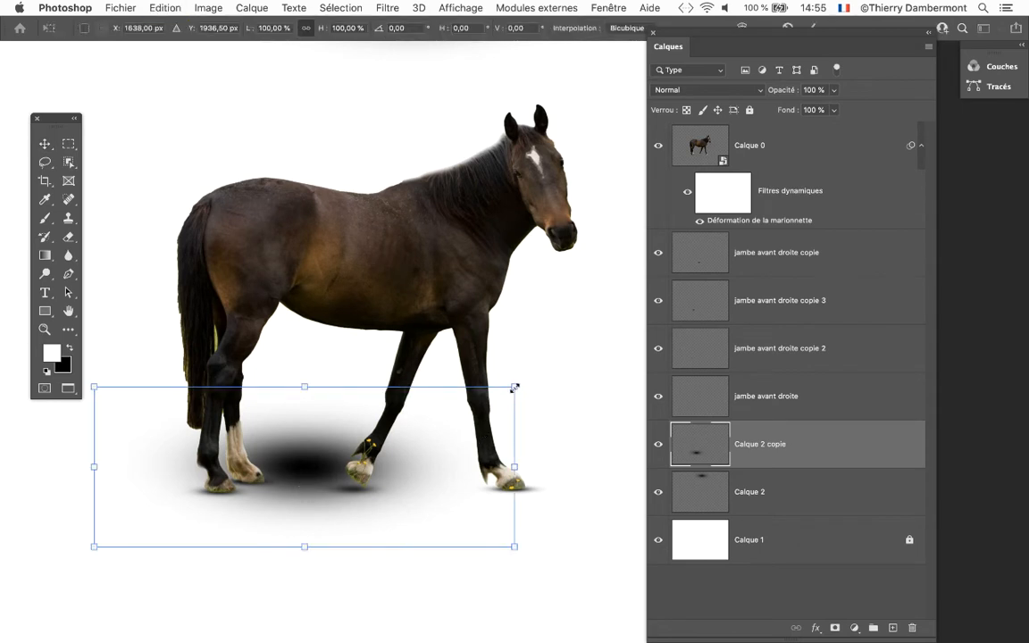
drag(515, 388, 533, 444)
drag(318, 467, 436, 490)
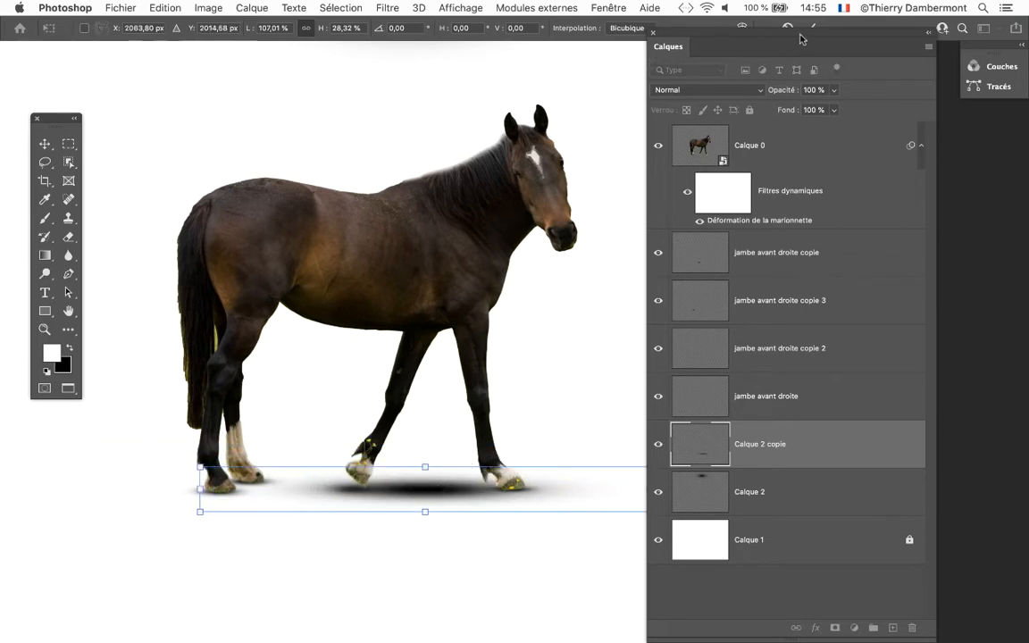
drag(802, 39, 866, 120)
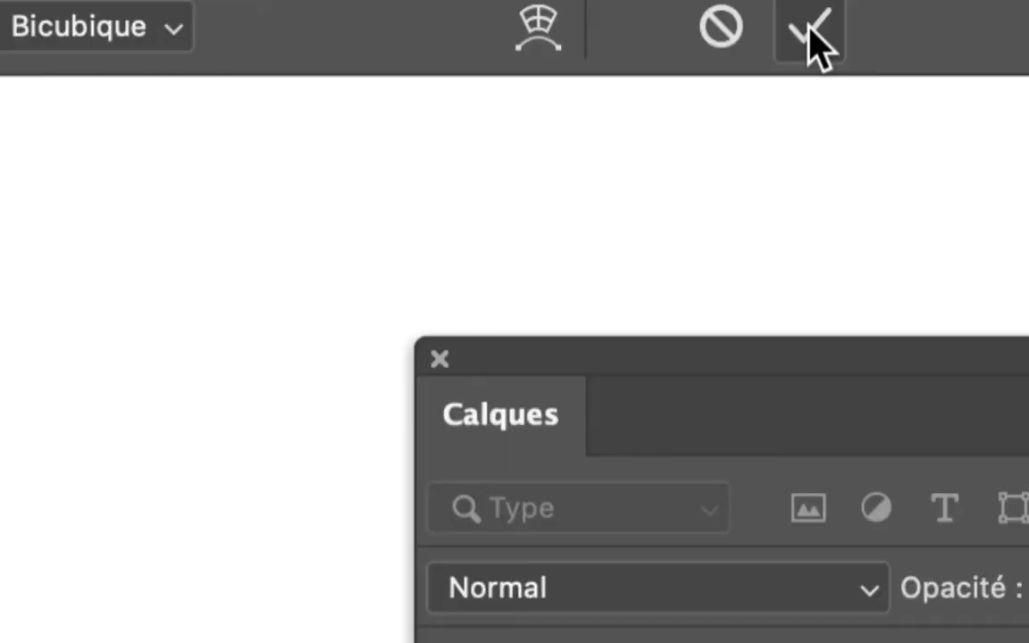
click(810, 30)
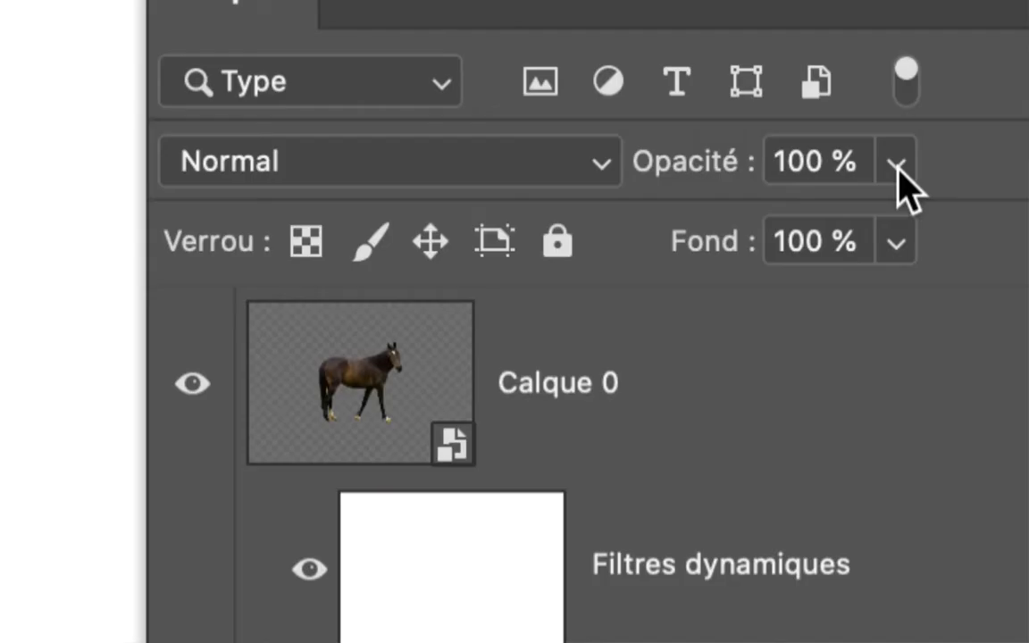
Lower the opacity of the flattened shadow layer to 40%
click(903, 179)
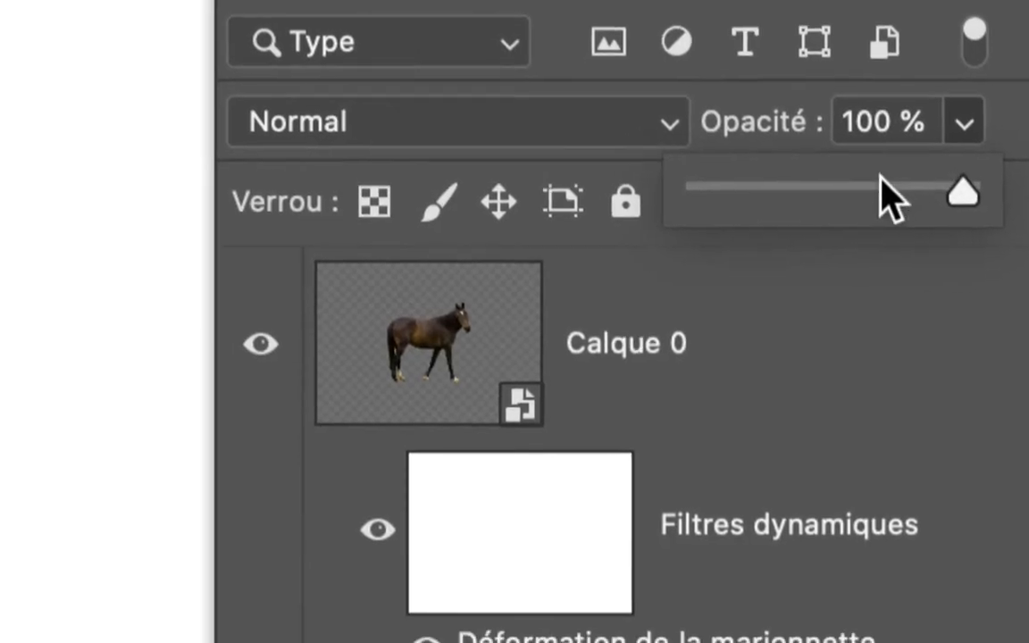
click(760, 234)
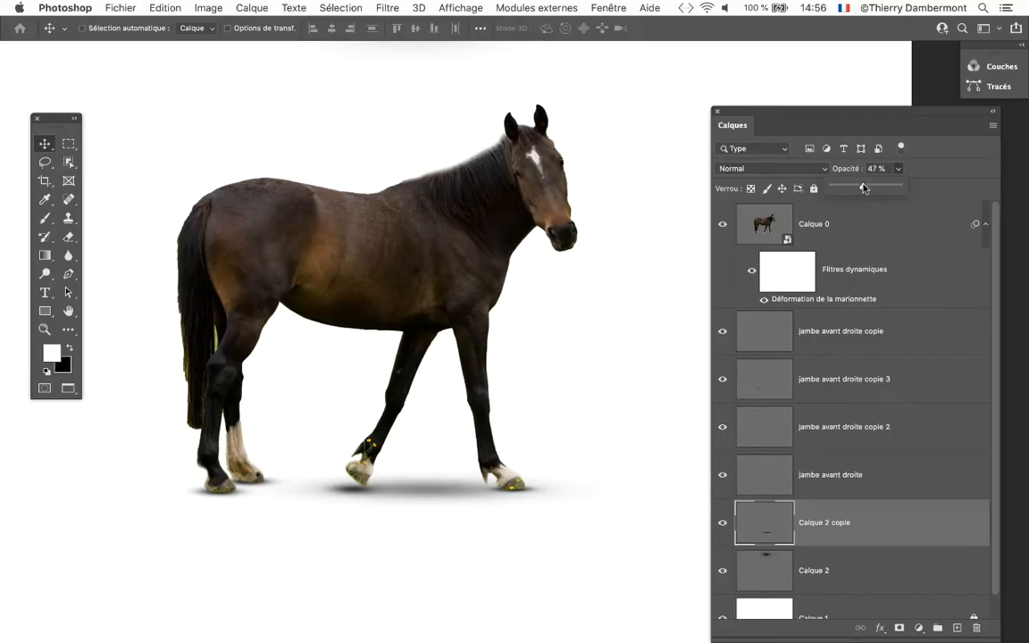
drag(864, 188, 860, 188)
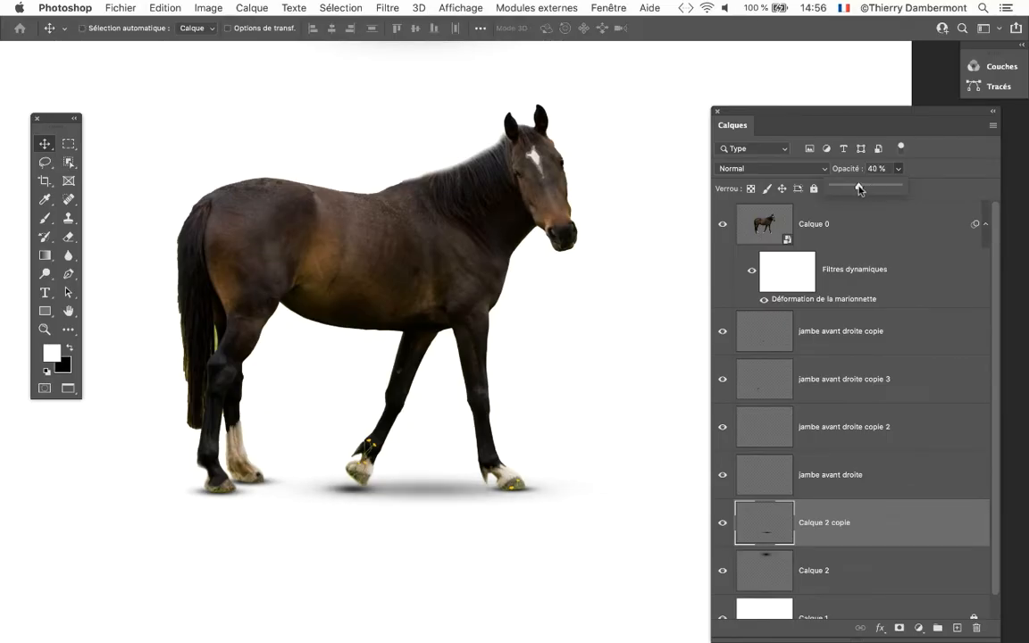
click(446, 493)
Move the flattened shadow under the hind hooves and place a duplicate of it under the front hooves
drag(433, 492, 269, 492)
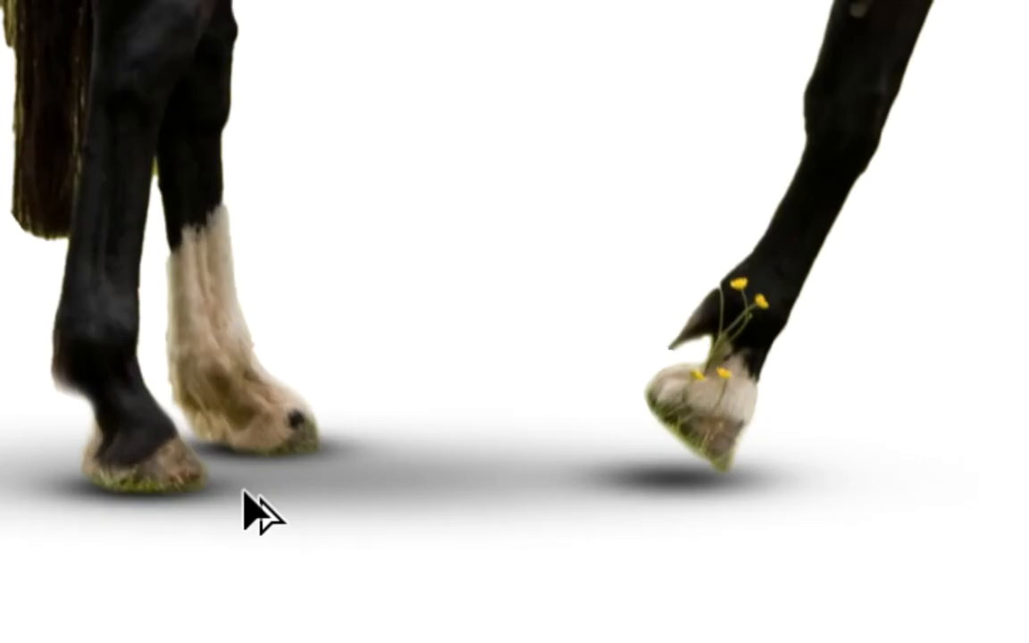
drag(248, 494, 460, 498)
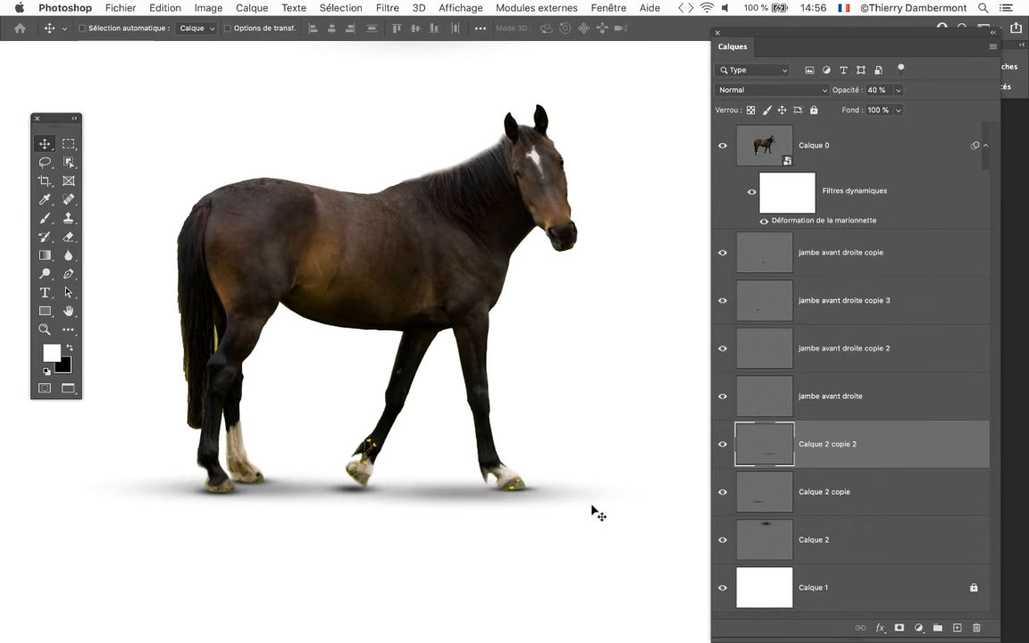
Toggle the visibility of Calque 2 copie and Calque 2 copie 2 to compare the horse with and without ground shadows
click(724, 445)
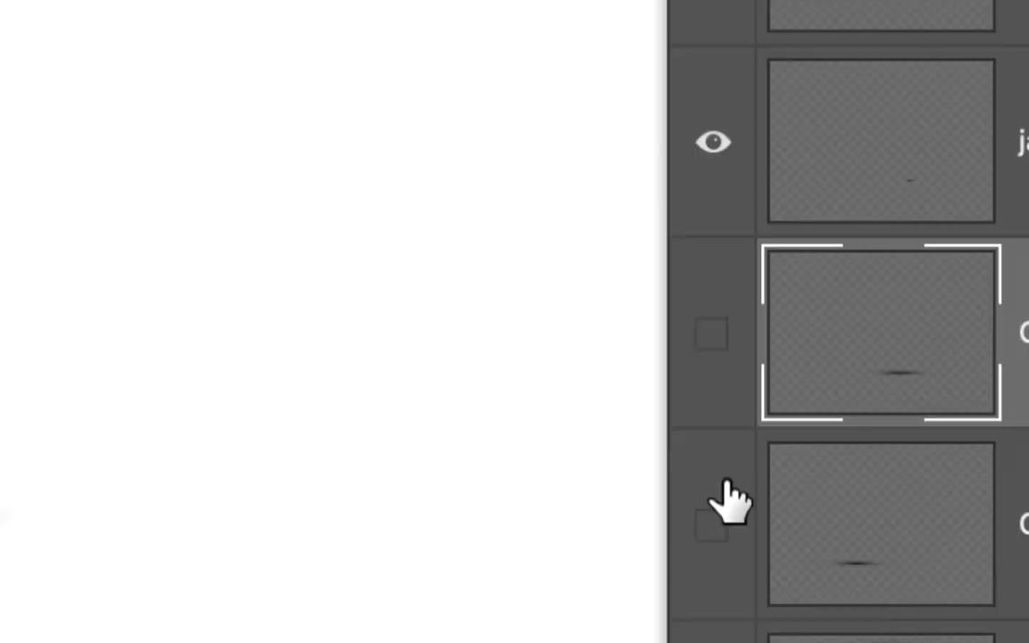
drag(724, 482, 715, 404)
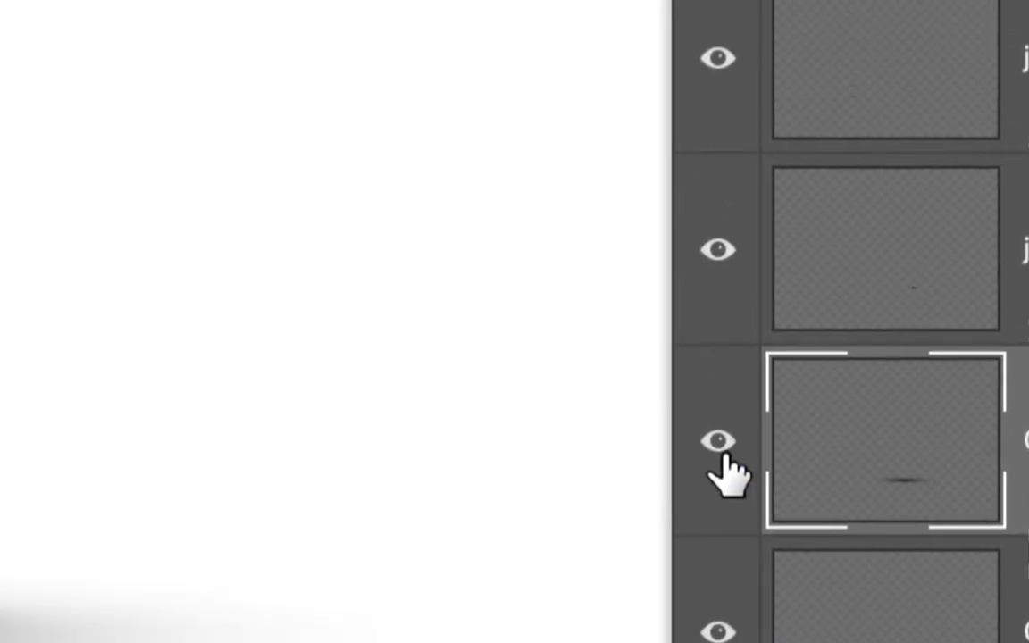
drag(727, 466, 724, 617)
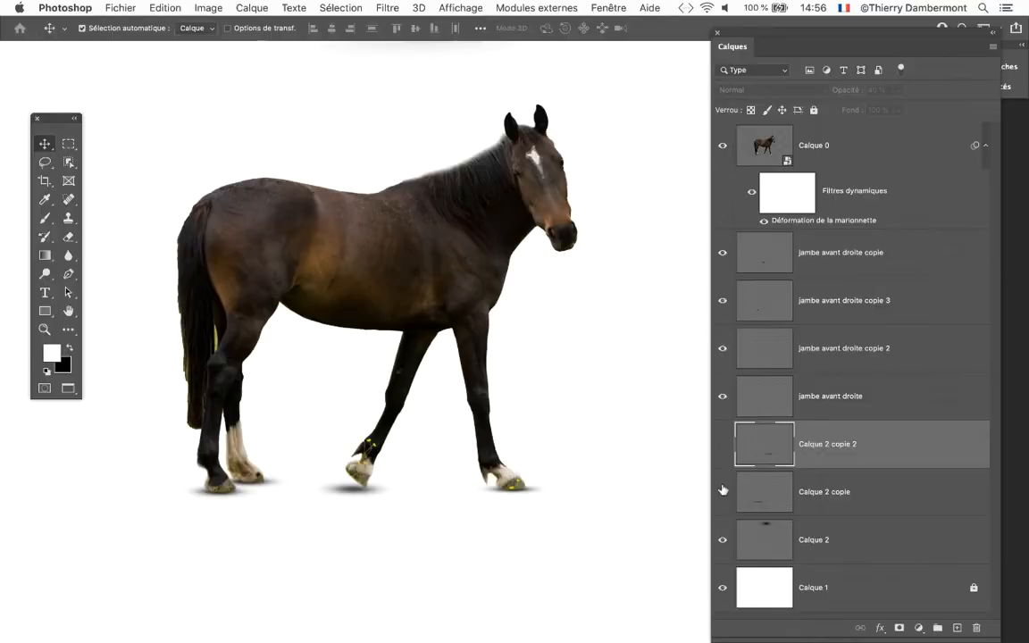
click(724, 447)
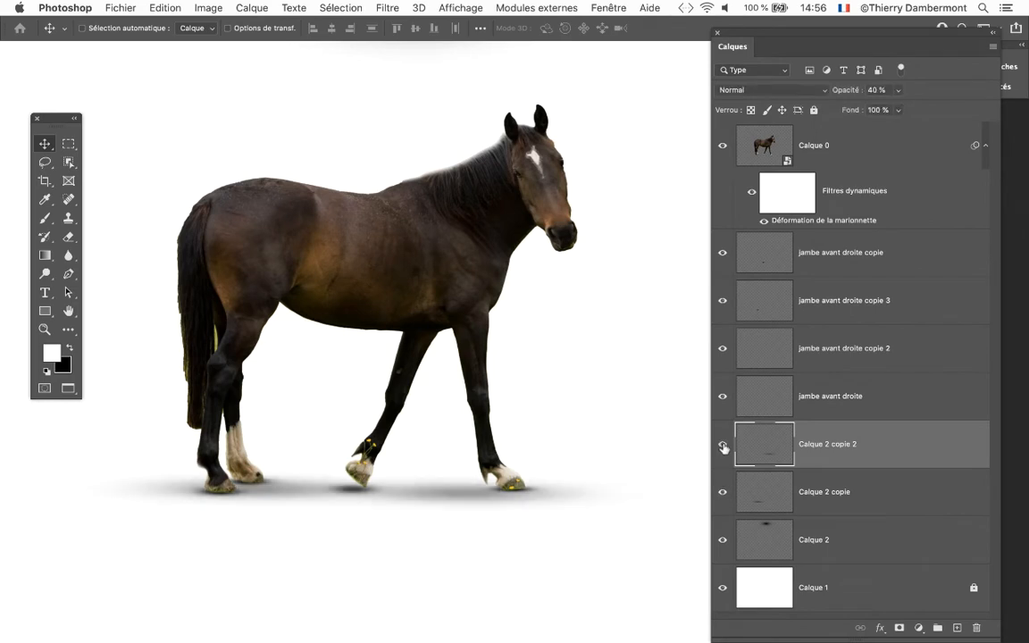
click(727, 491)
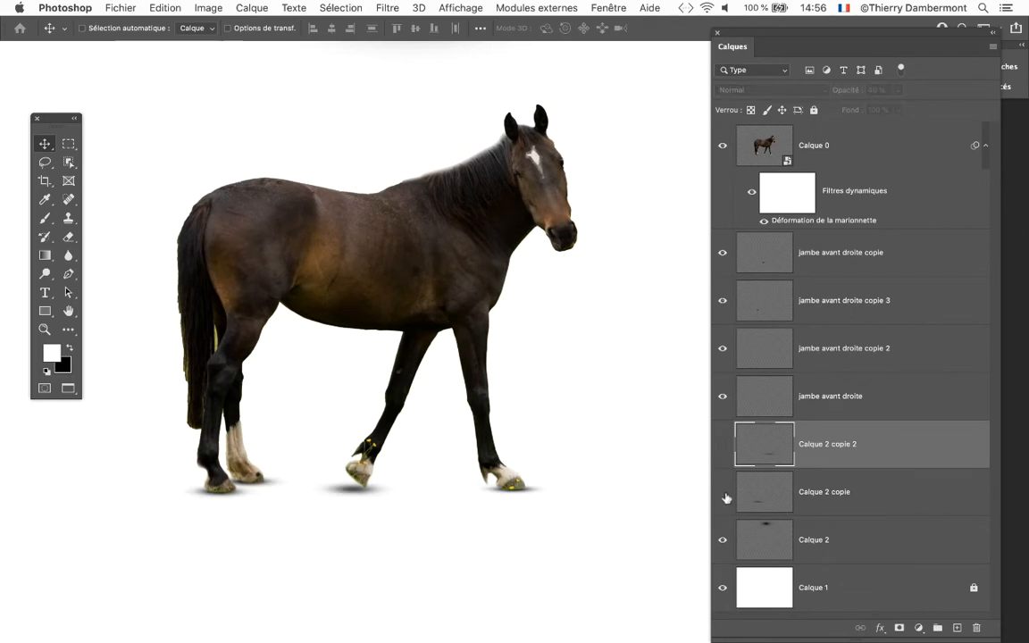
click(724, 446)
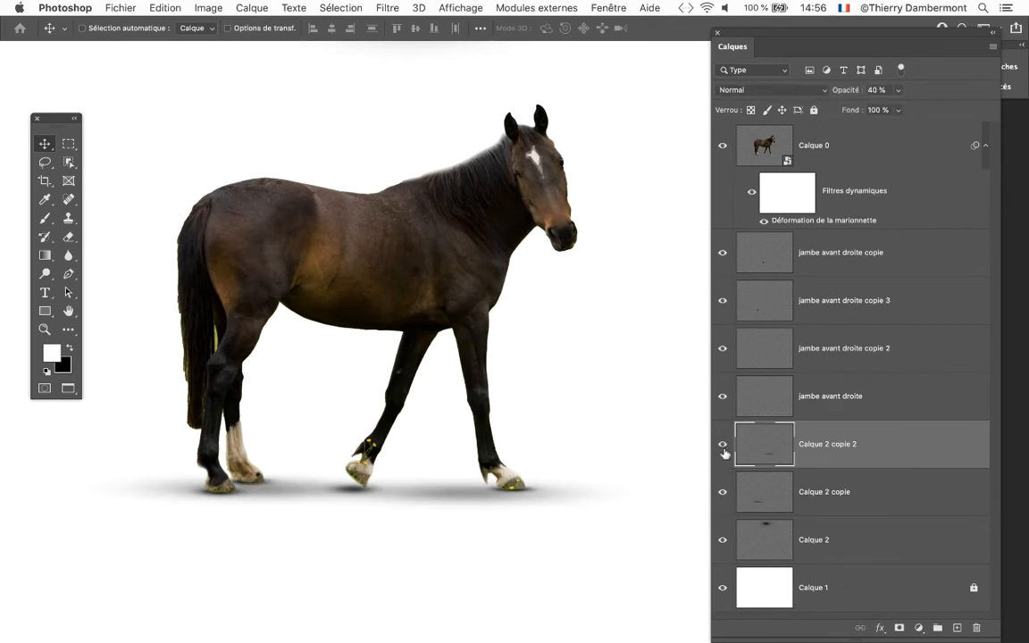
click(725, 491)
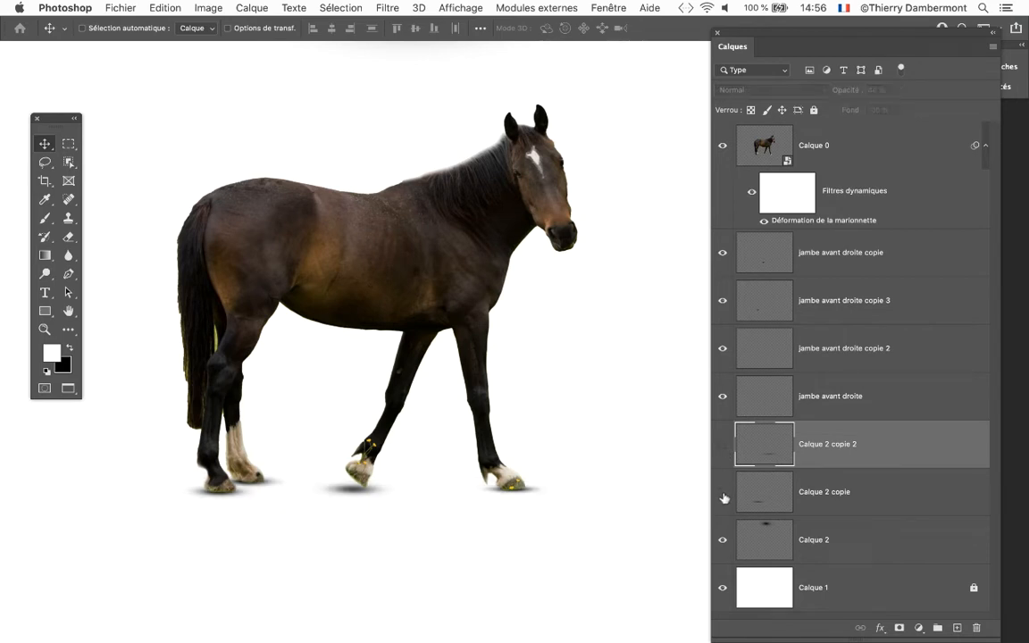
click(723, 451)
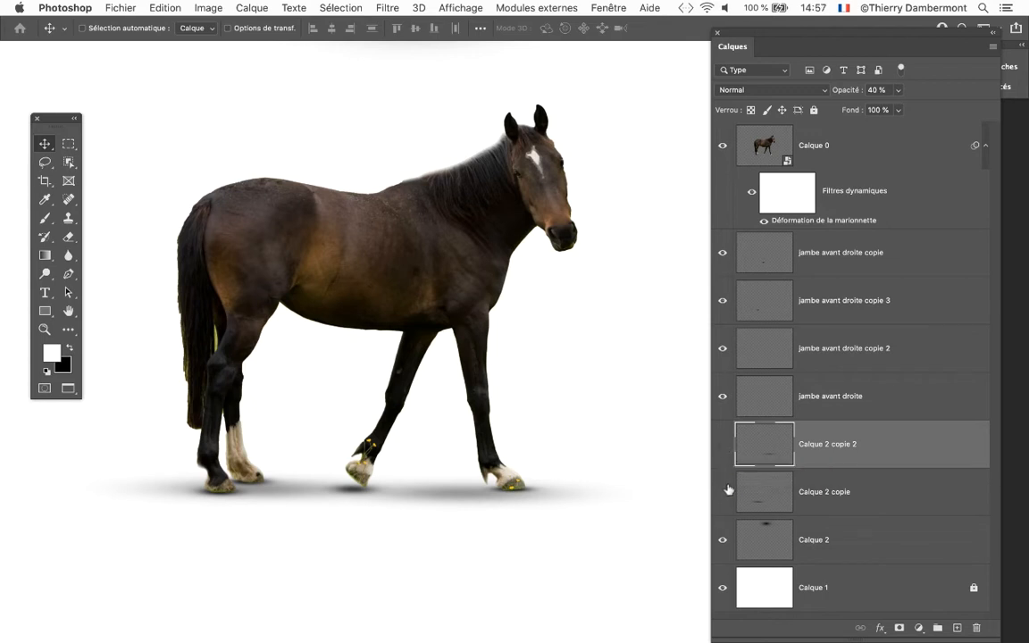
click(723, 446)
click(723, 451)
Hide the original ellipse layer Calque 2 above the horse
scroll(470, 483, down, 3)
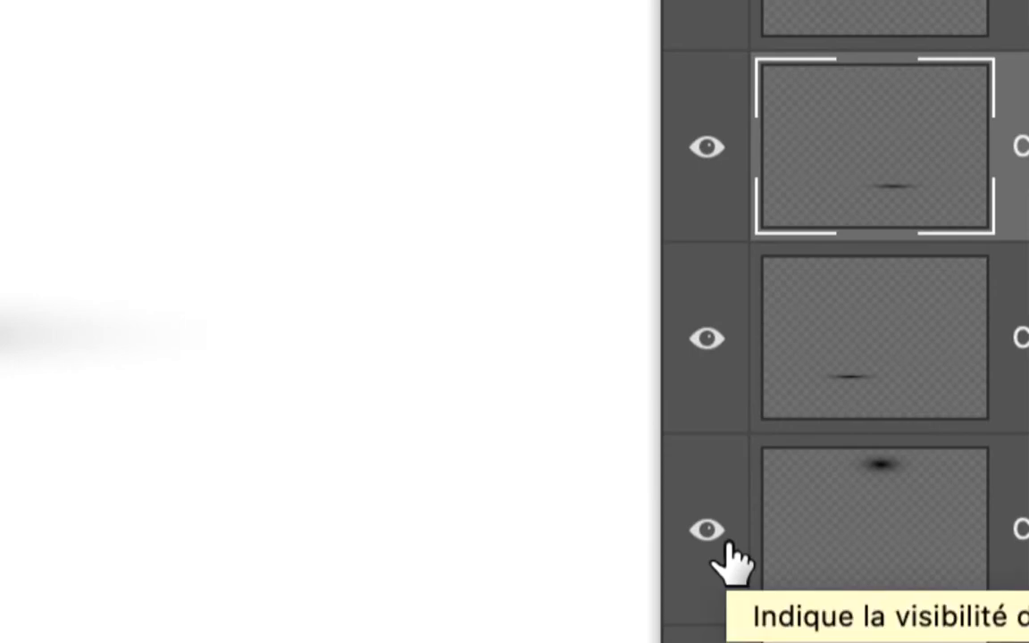
click(727, 542)
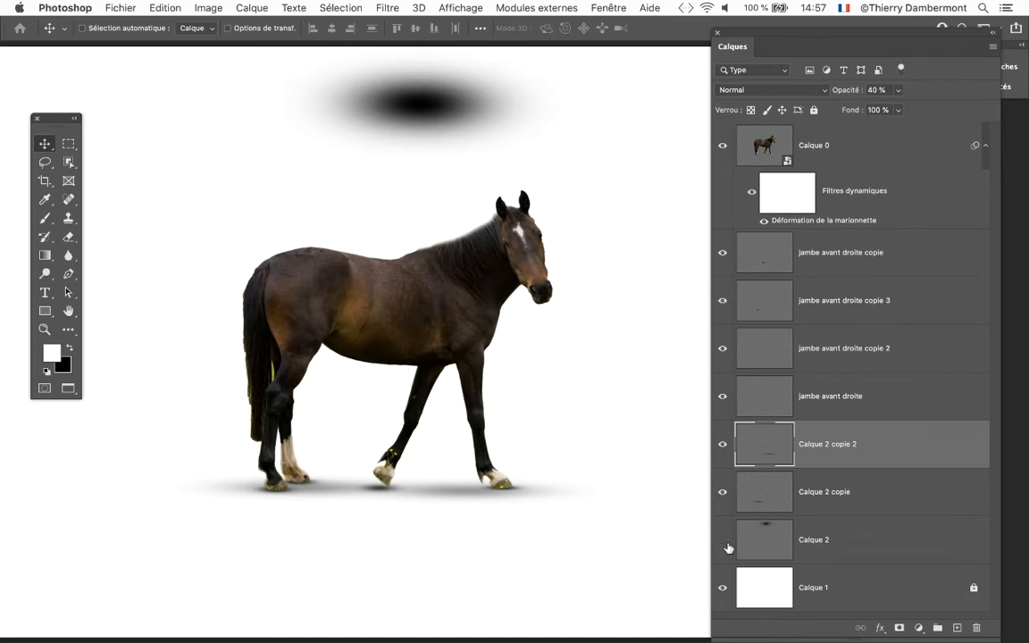
click(727, 542)
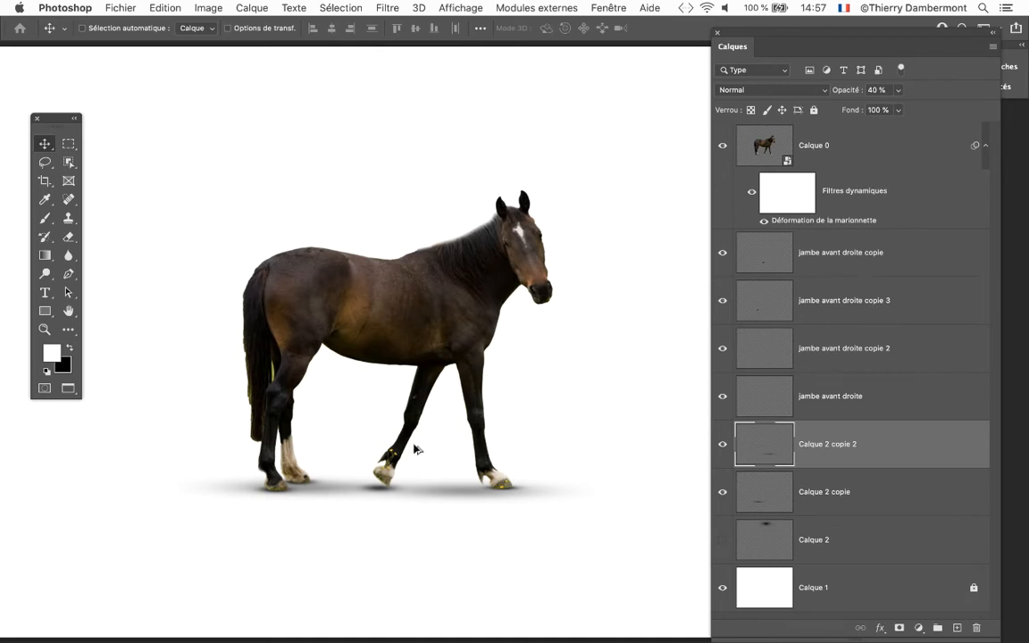
Examine the whole horse and the soft shadows beneath its hooves at a closer view
scroll(413, 448, up, 2)
drag(735, 37, 828, 38)
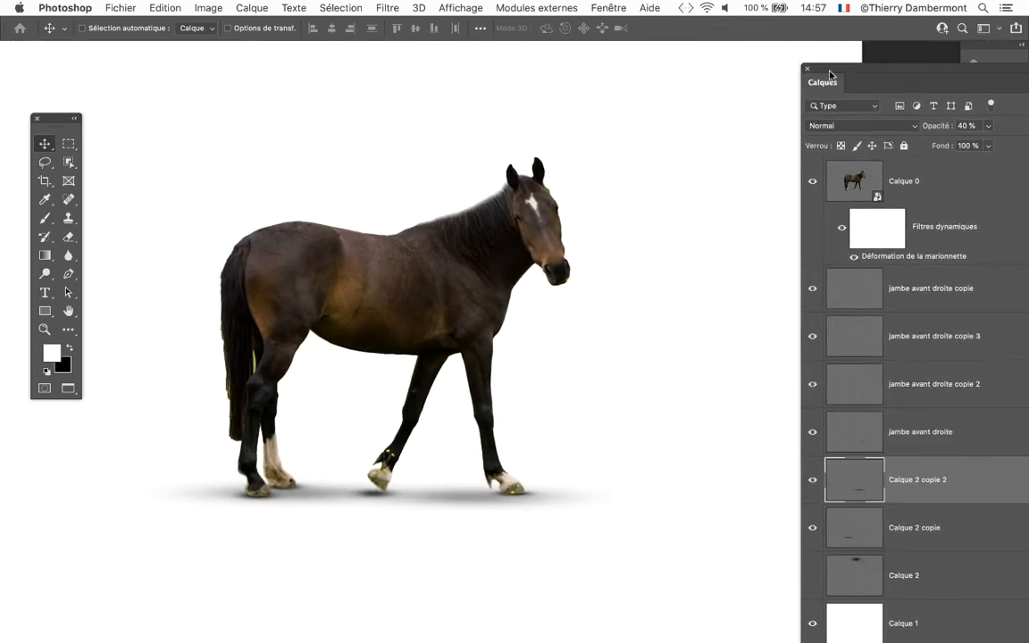
scroll(458, 317, up, 2)
scroll(454, 315, up, 2)
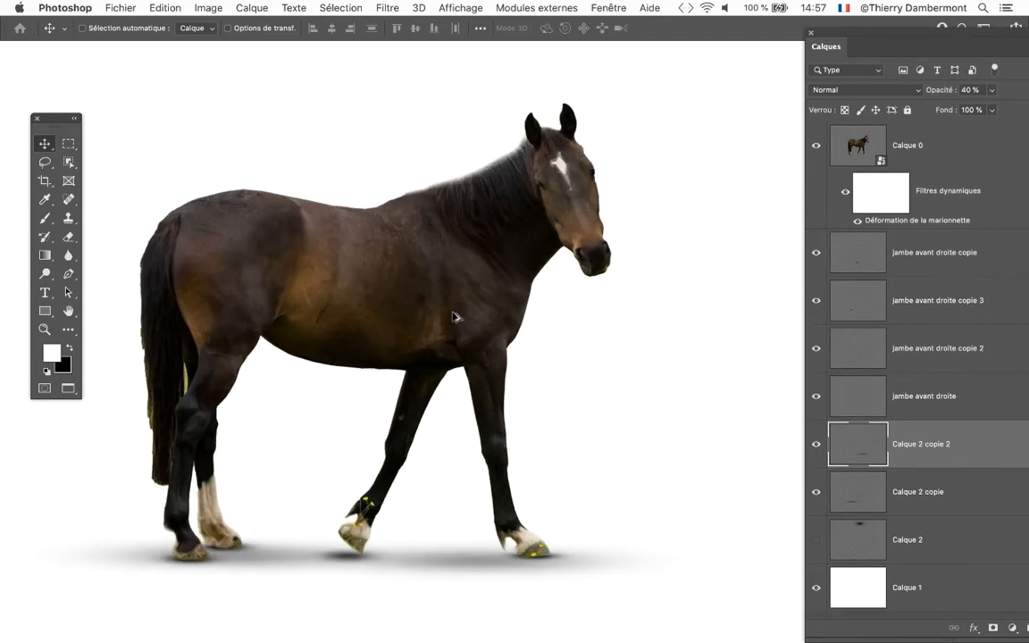
drag(434, 309, 501, 290)
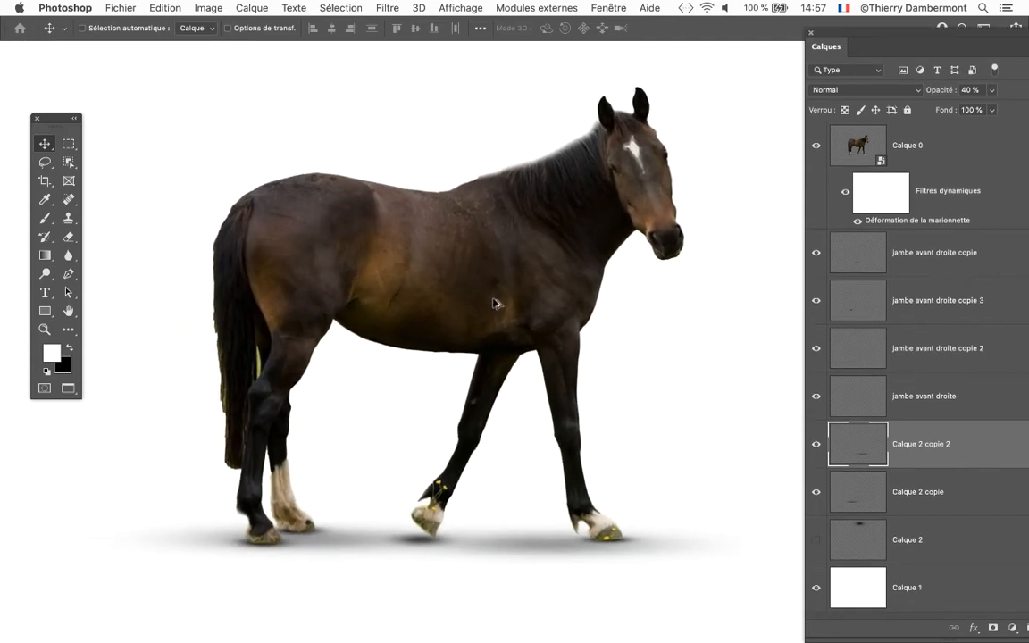
scroll(495, 303, up, 1)
drag(444, 322, 411, 340)
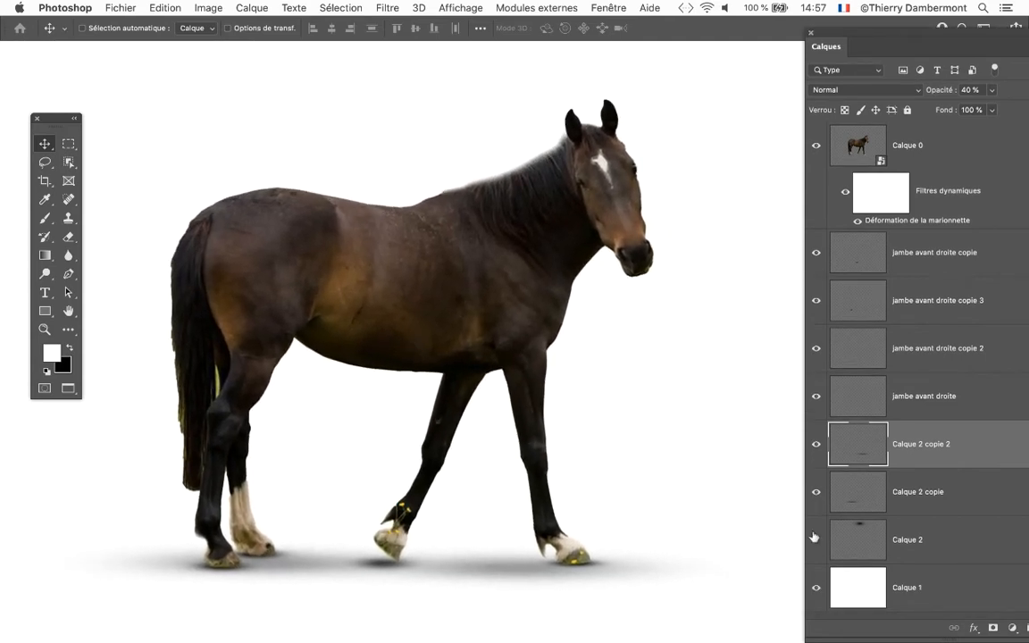
Flatten the front shadow layer Calque 2 copie 2 to about 69% height and nudge it under the front hooves
key(super+t)
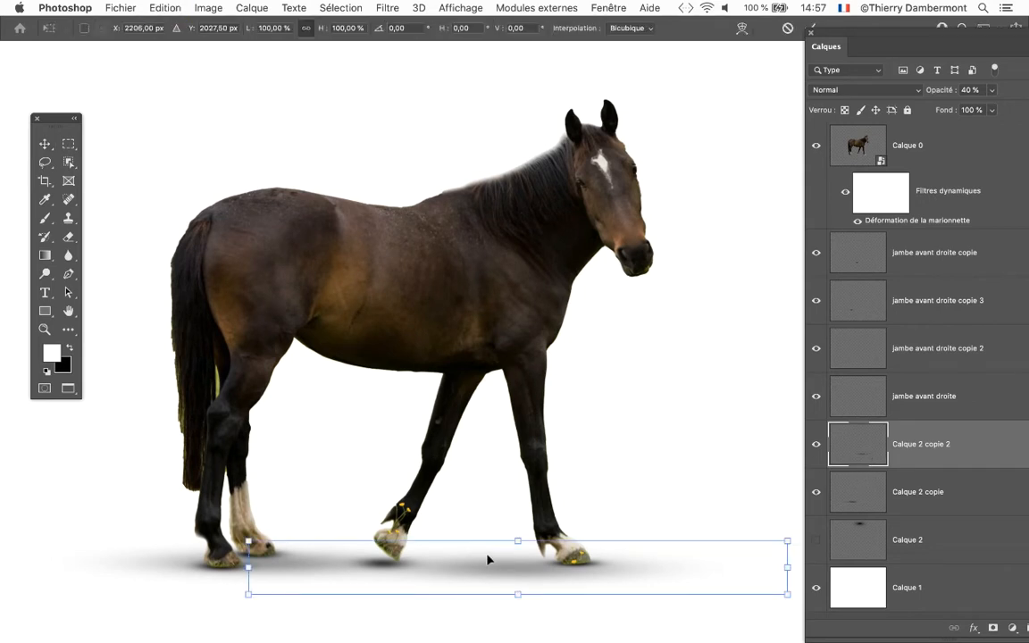
drag(518, 541, 517, 549)
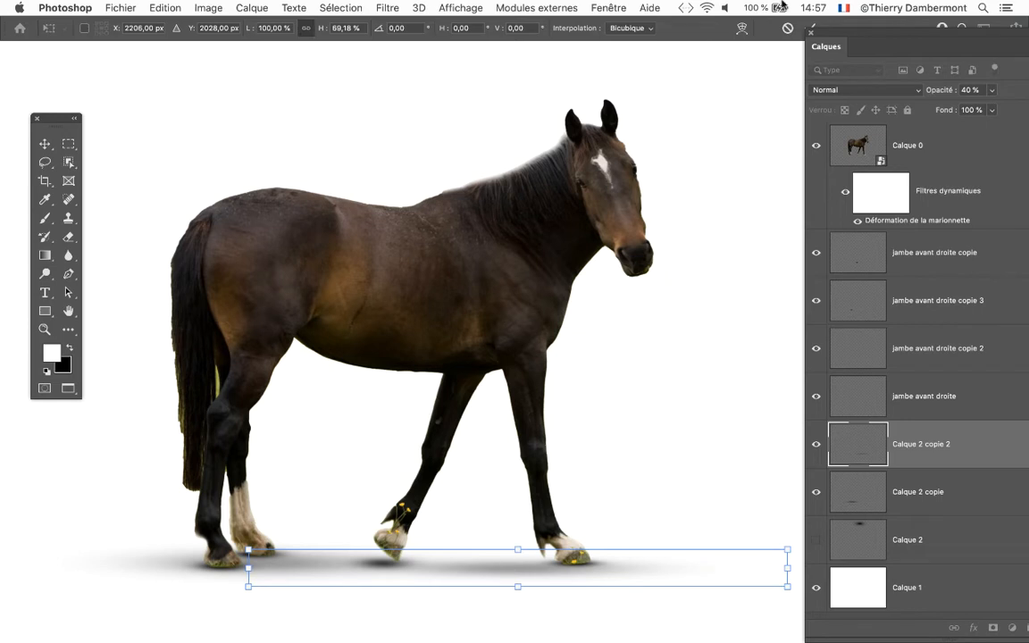
drag(827, 33, 824, 67)
key(Return)
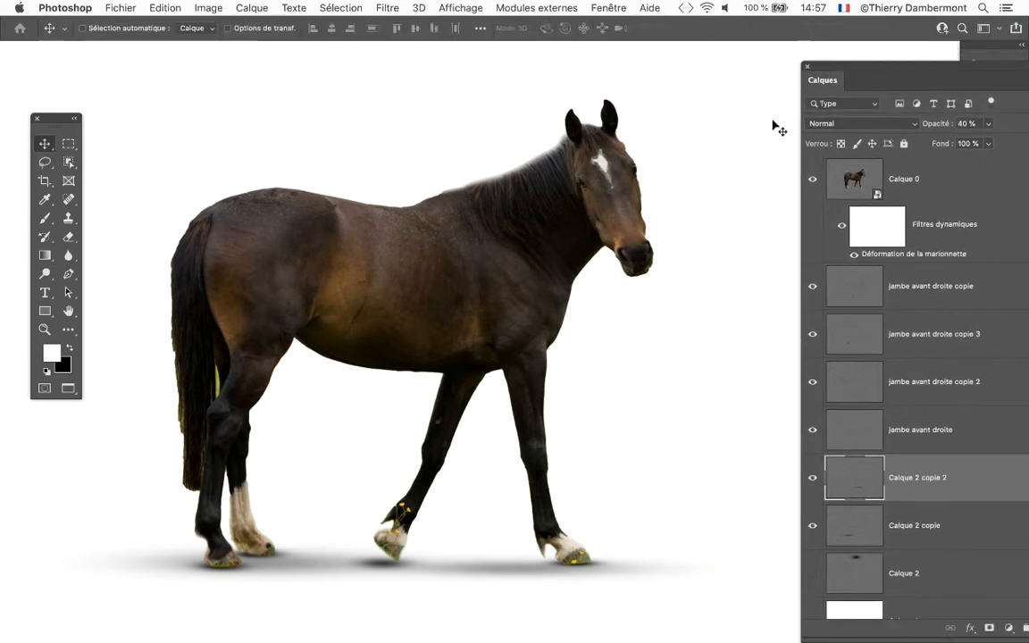
drag(526, 570, 546, 576)
Delete the two shadow layers Calque 2 copie 2 and Calque 2 copie
drag(838, 68, 706, 45)
drag(784, 472, 932, 628)
drag(752, 451, 932, 628)
drag(703, 40, 789, 40)
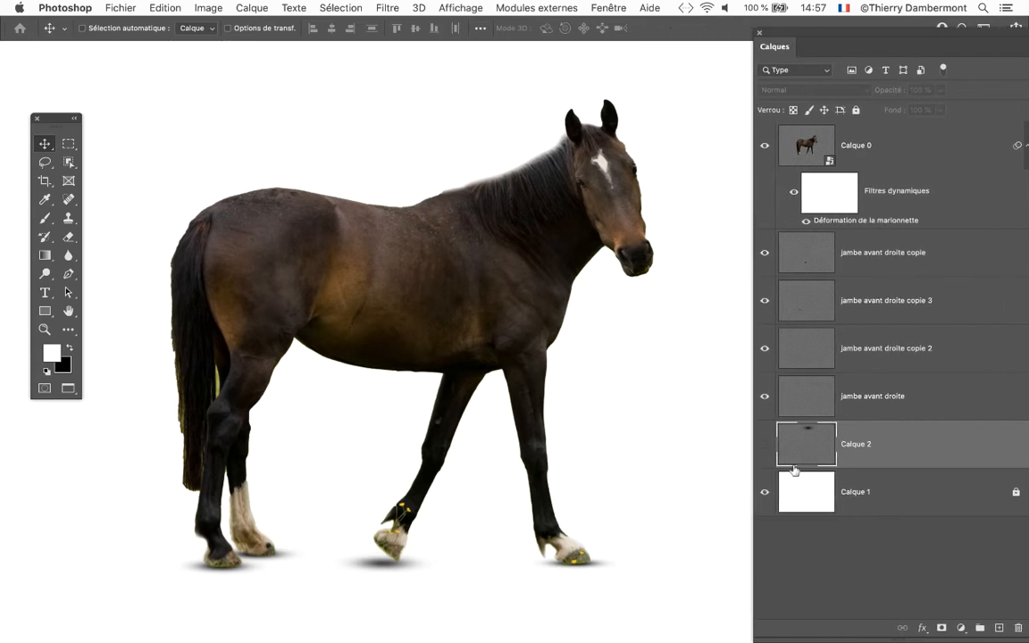
Show the original ellipse layer Calque 2 again and place a duplicate of it beside the horse's front legs
scroll(543, 402, down, 3)
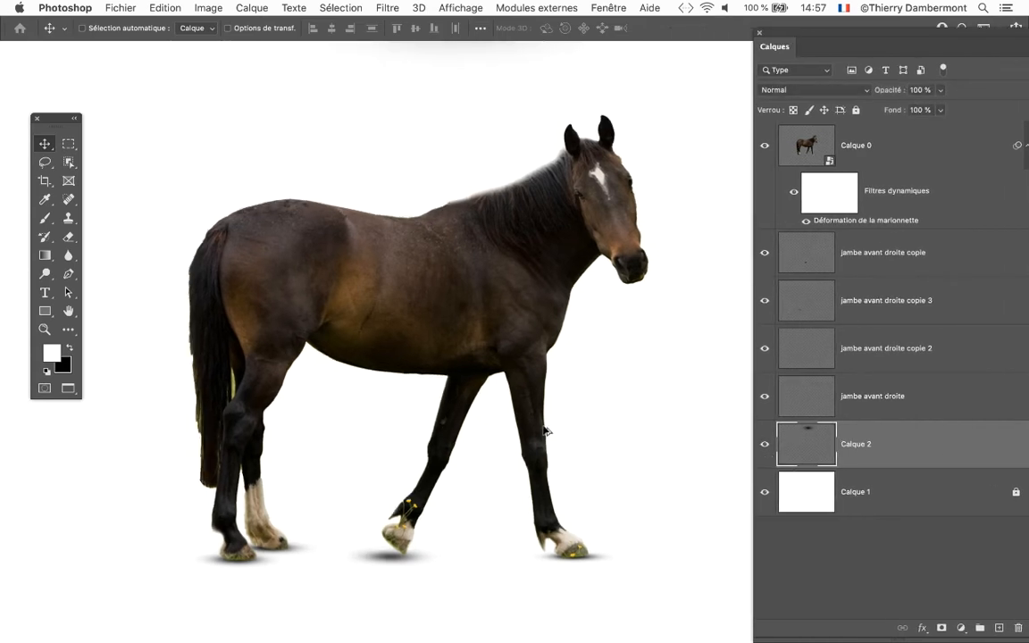
scroll(420, 223, right, 3)
scroll(420, 223, up, 2)
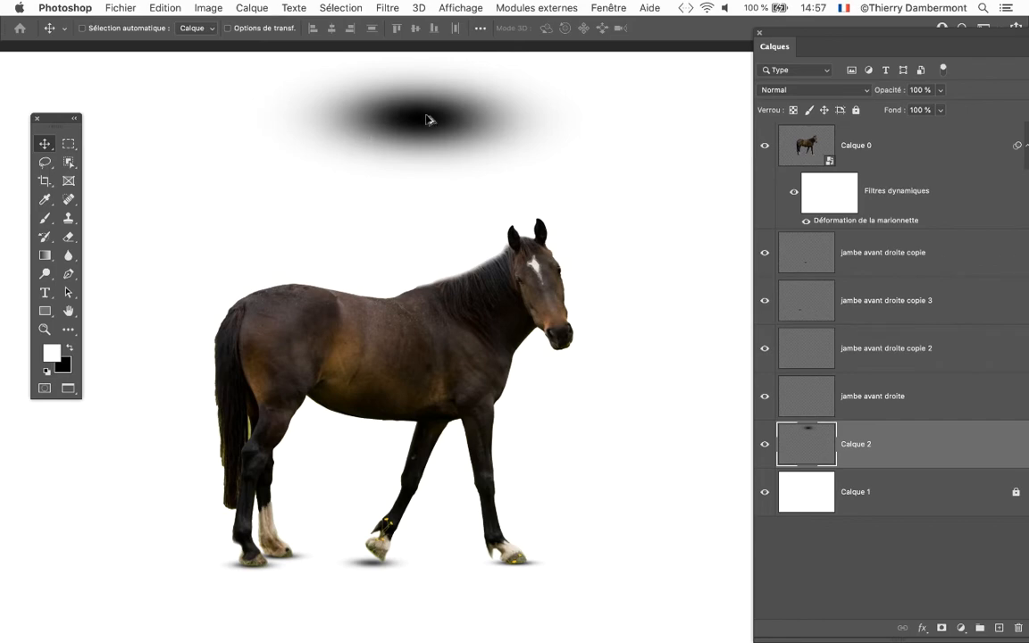
mouse_move(44, 145)
drag(448, 120, 605, 466)
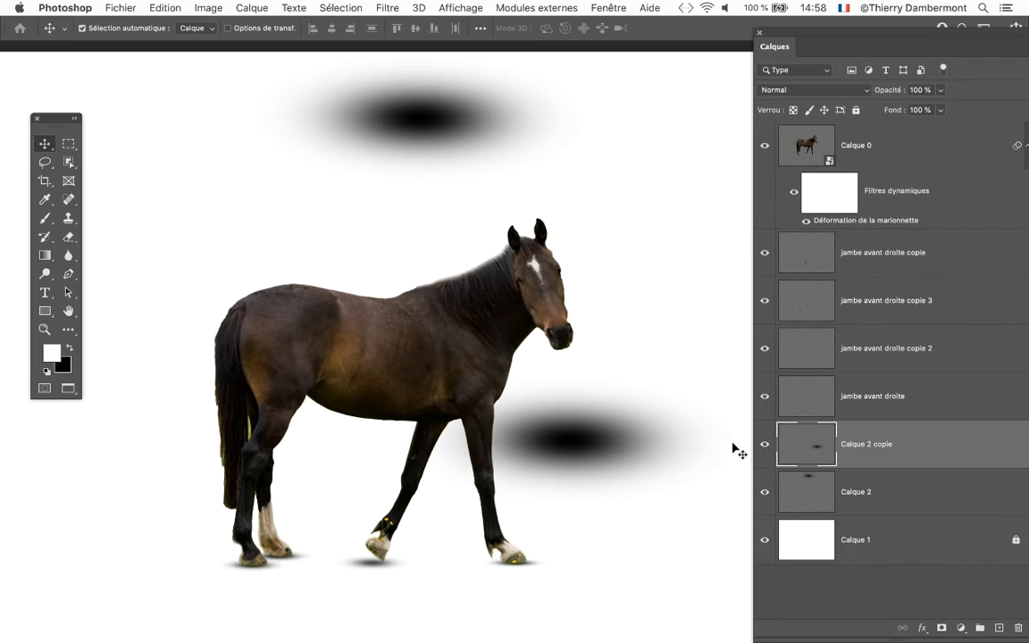
Transform the duplicated ellipse into a long thin shadow, about 130% wide and 18% high, just below the front hooves
key(super+t)
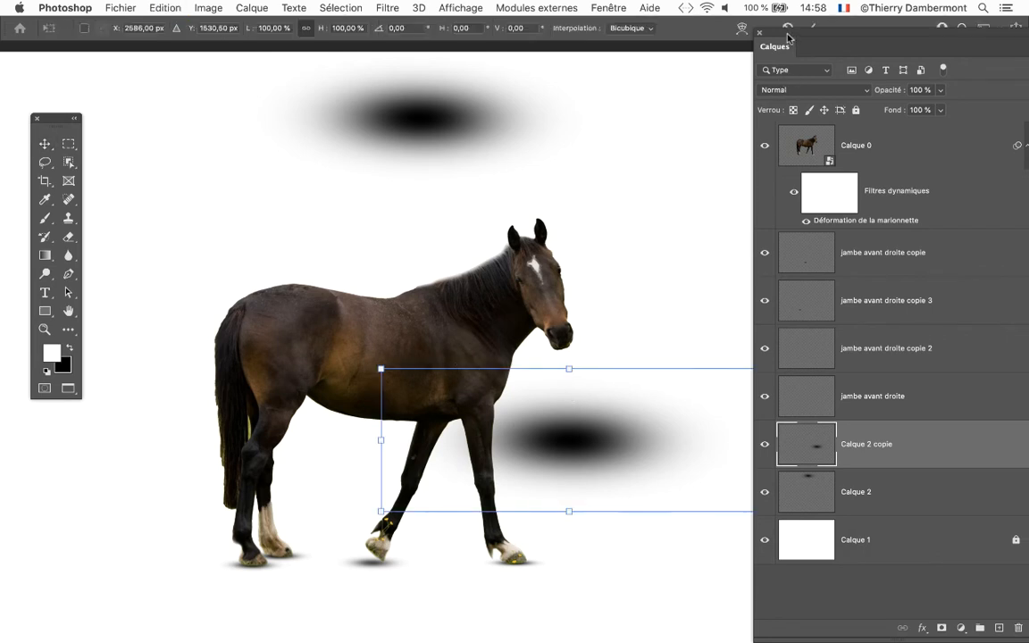
drag(781, 41, 852, 98)
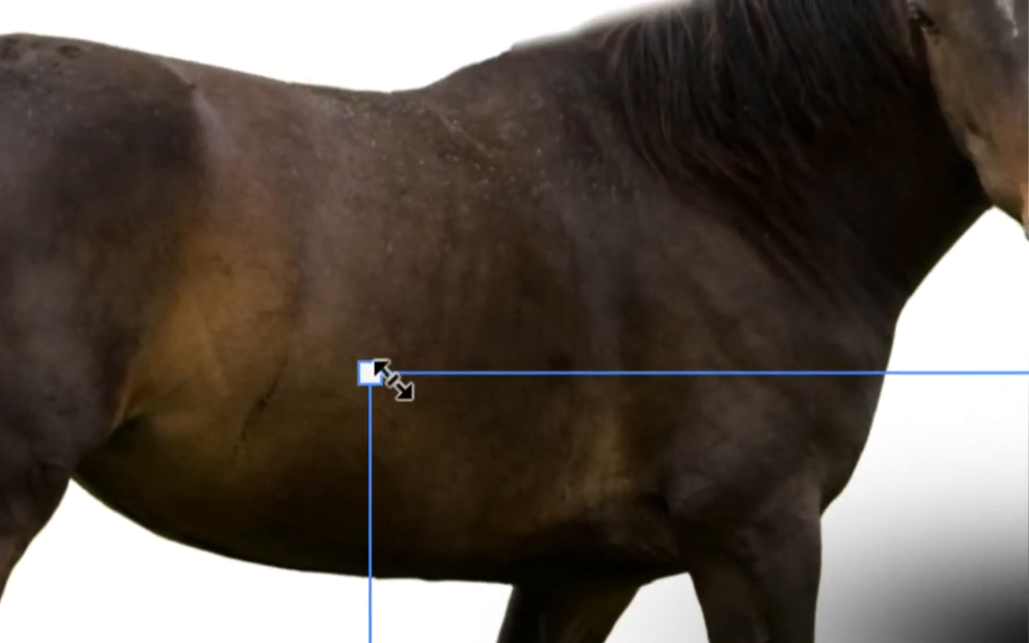
drag(393, 381, 410, 428)
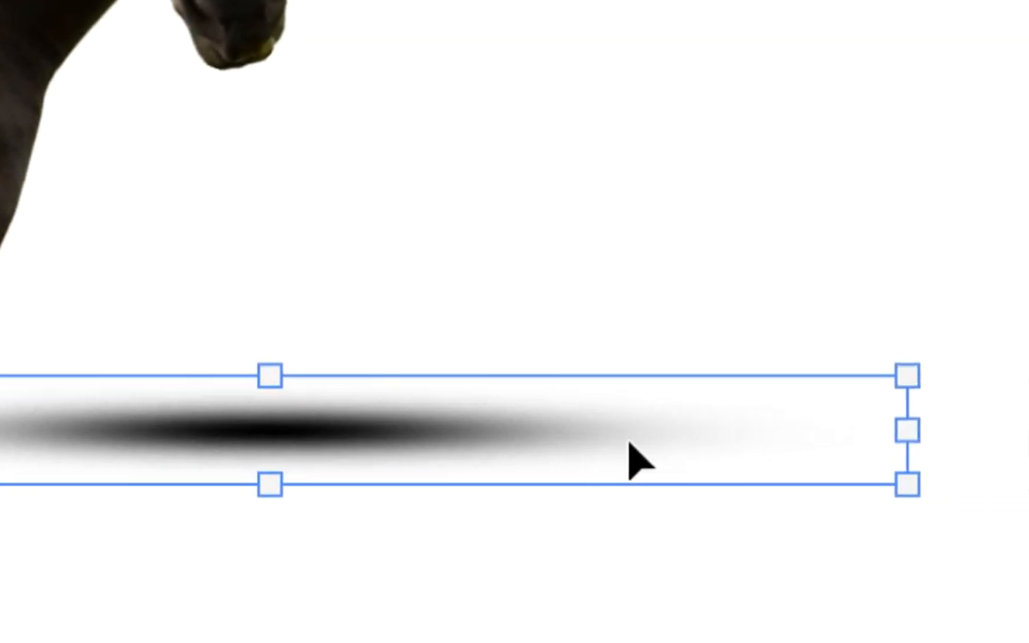
drag(627, 453, 534, 545)
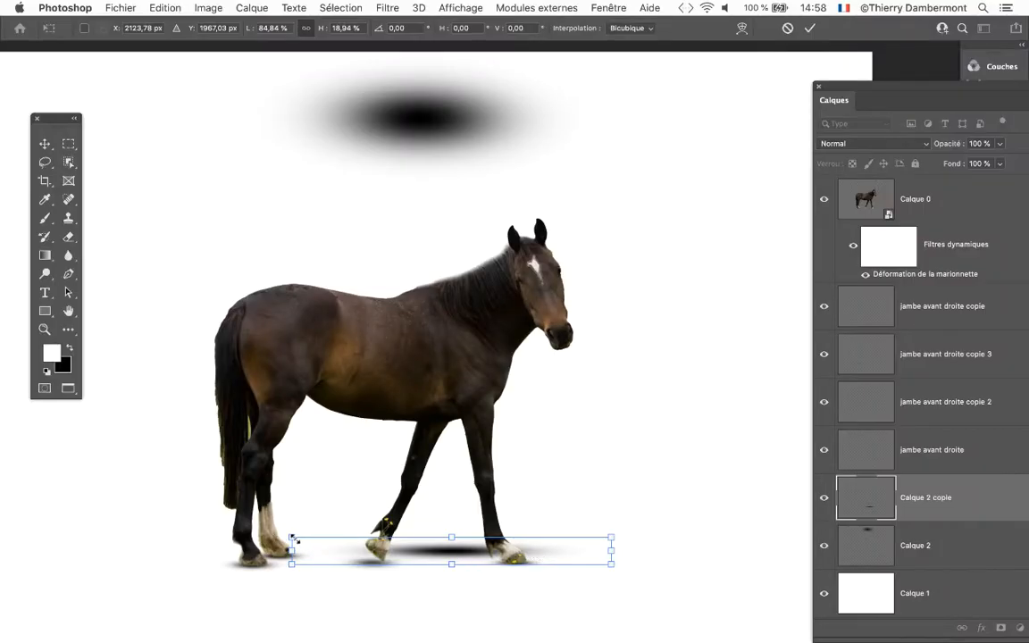
drag(291, 538, 207, 539)
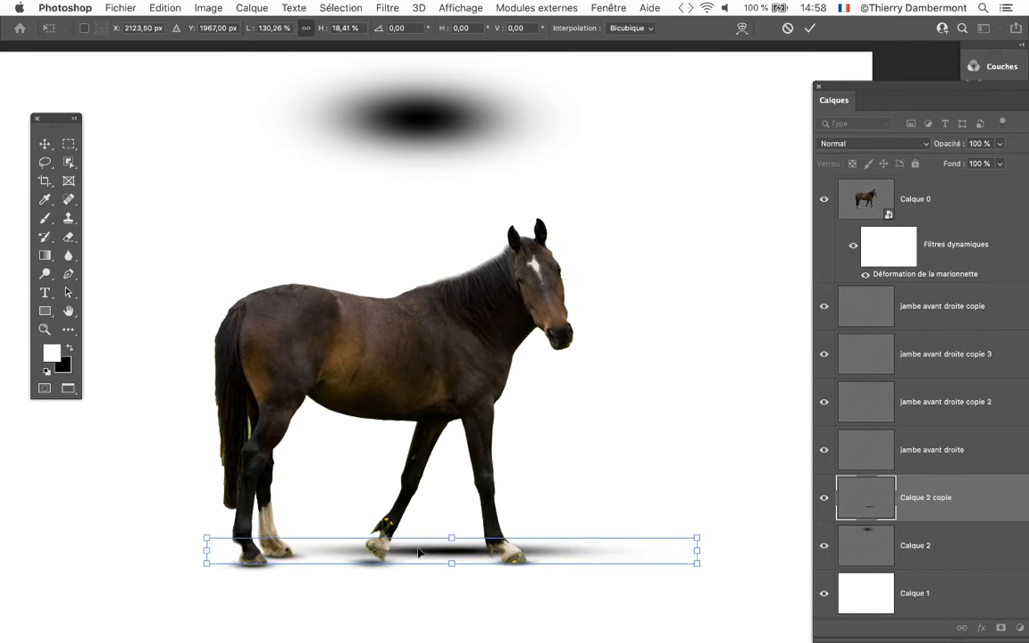
drag(419, 552, 496, 578)
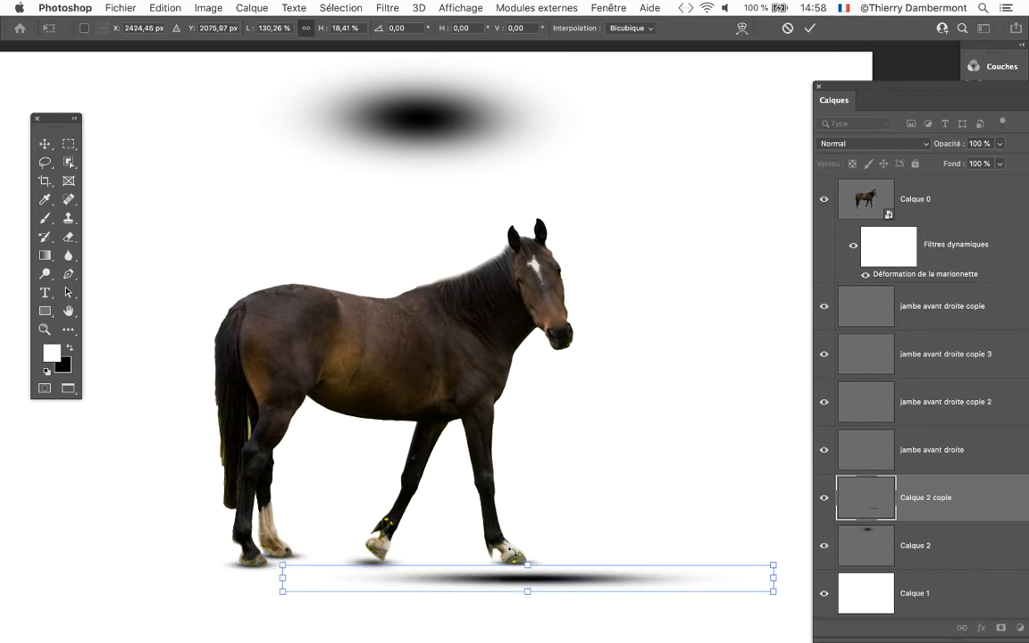
click(811, 28)
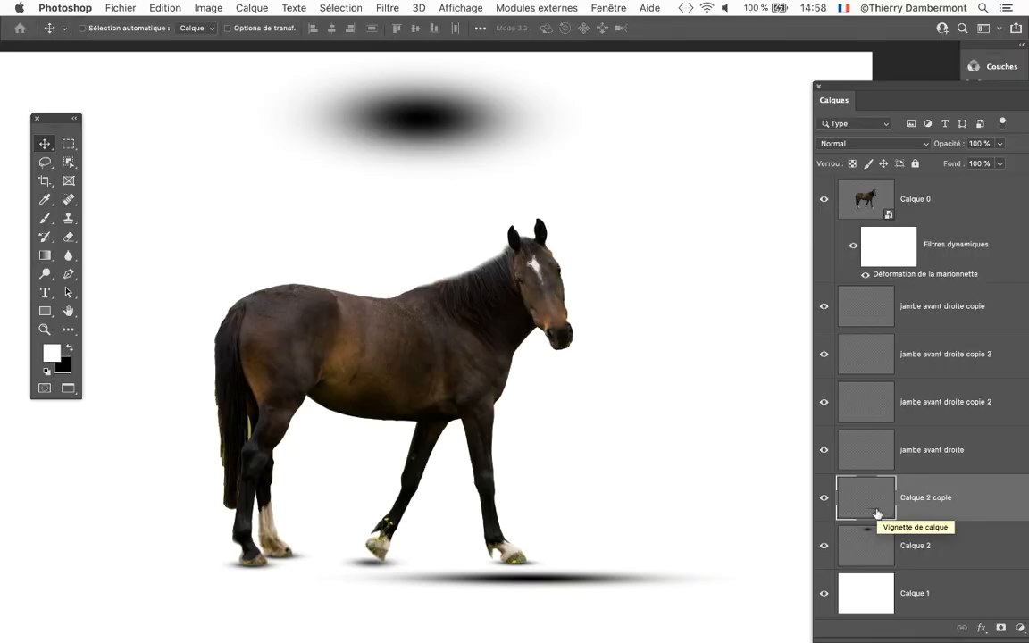
Set the opacity of Calque 2 copie to 37% and move this shadow under the hind hooves
drag(898, 86, 753, 67)
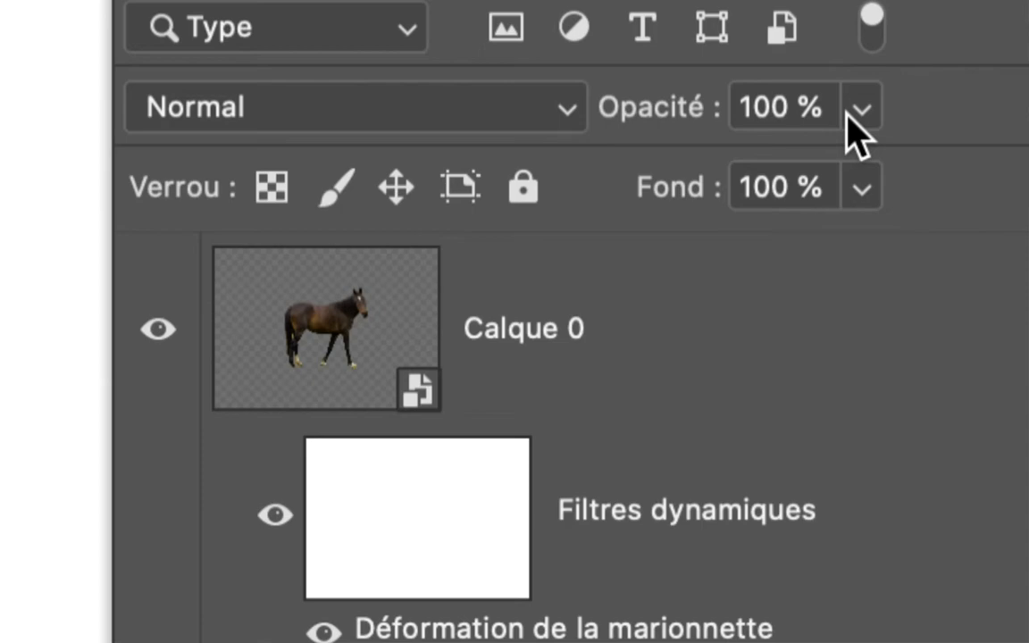
click(859, 109)
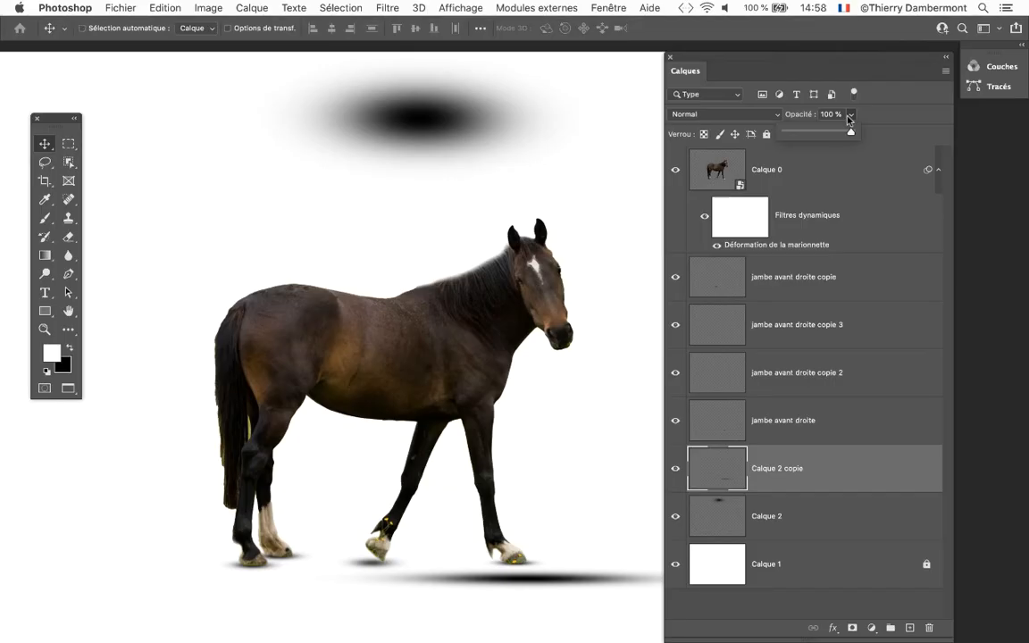
click(809, 135)
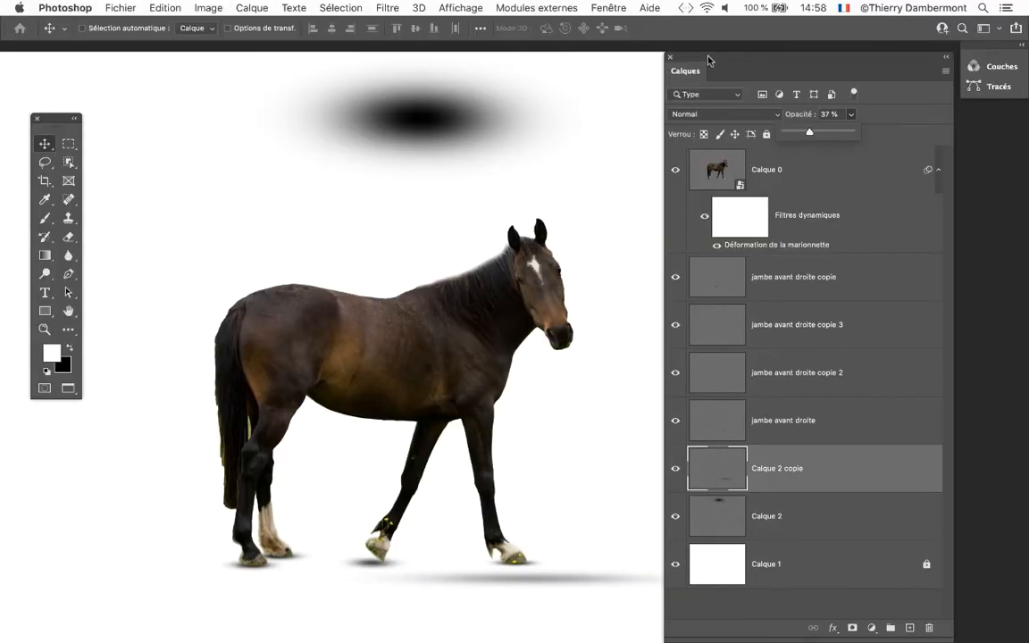
drag(684, 66, 871, 191)
drag(529, 578, 292, 569)
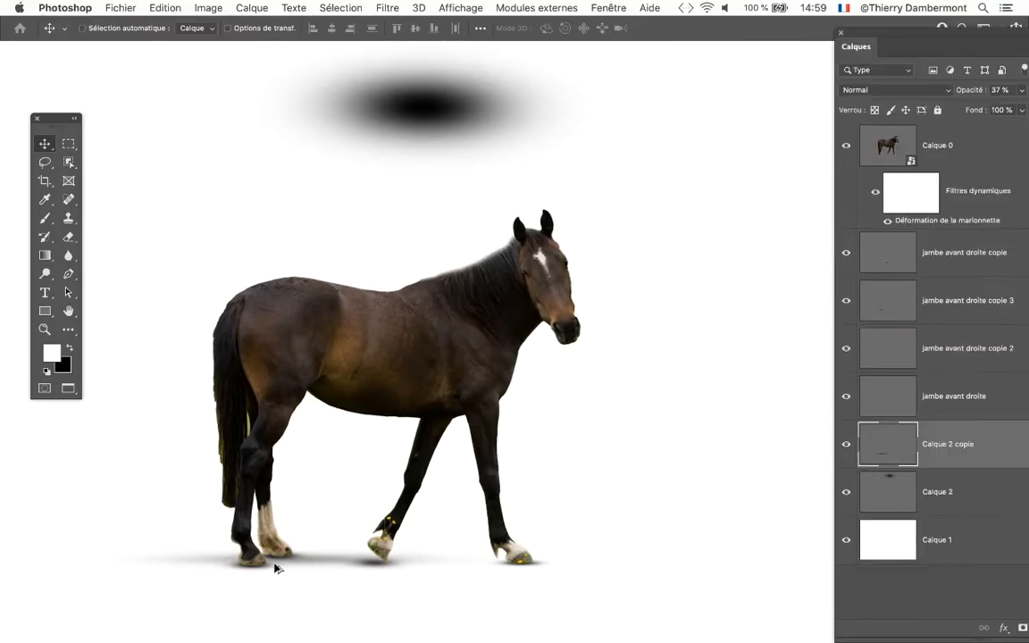
Toggle the visibility of Calque 2 copie repeatedly to compare the horse with and without the long ground shadow
scroll(276, 569, up, 2)
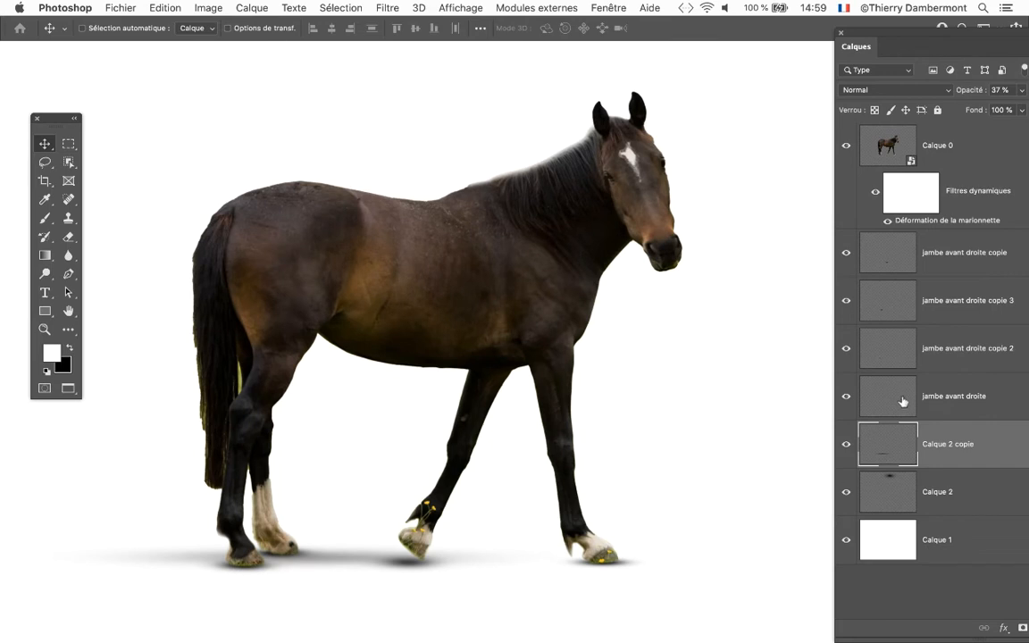
click(847, 446)
click(847, 446)
click(847, 446)
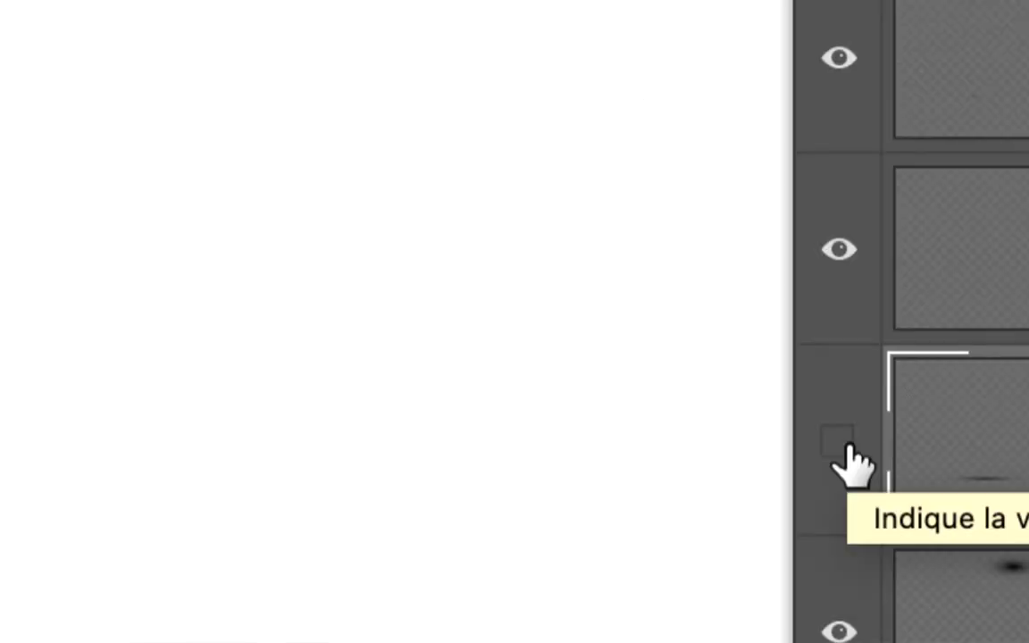
click(847, 446)
click(847, 446)
click(845, 446)
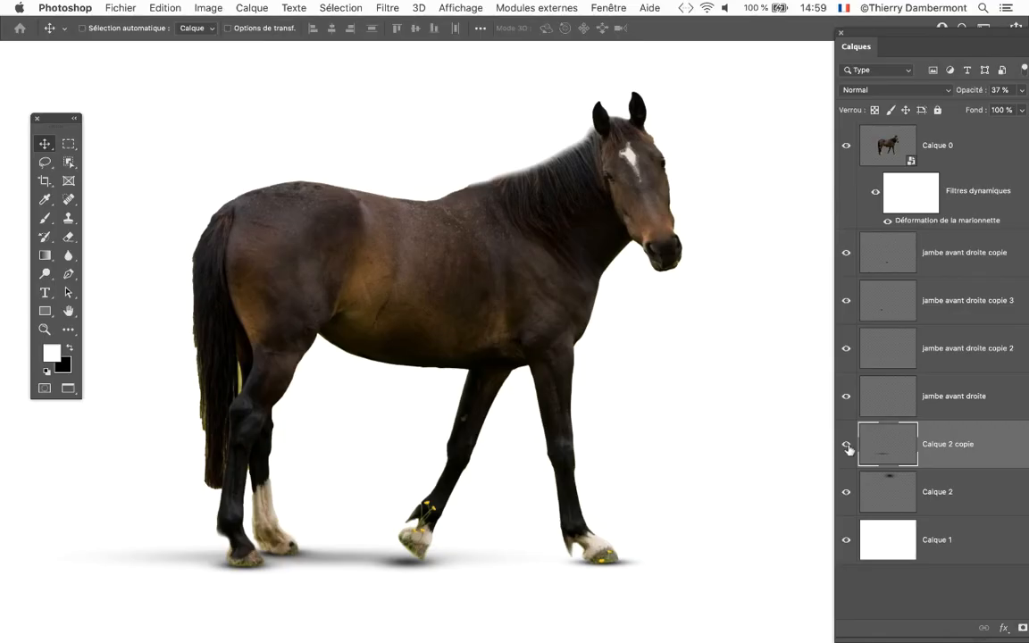
click(847, 445)
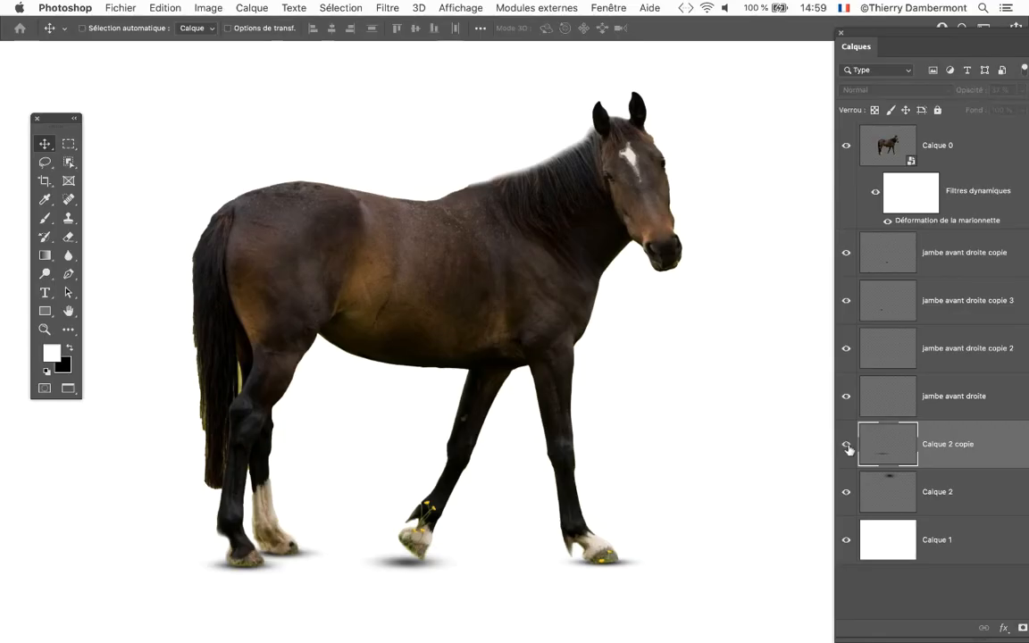
click(847, 446)
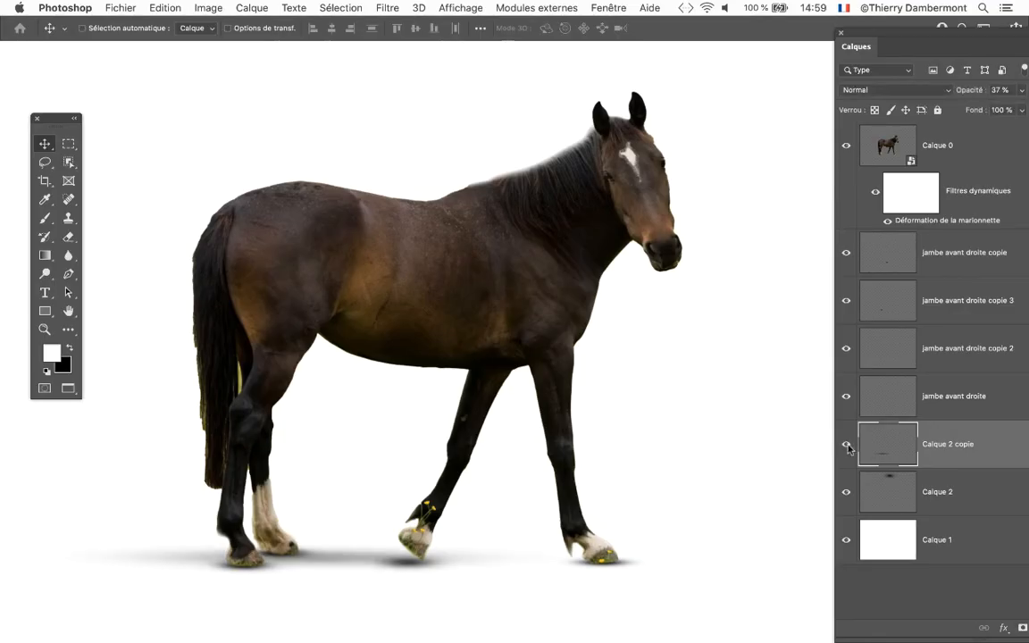
Duplicate the ground shadow under the front hooves, narrow the copy and check it by toggling its visibility
drag(241, 563, 516, 582)
key(super+t)
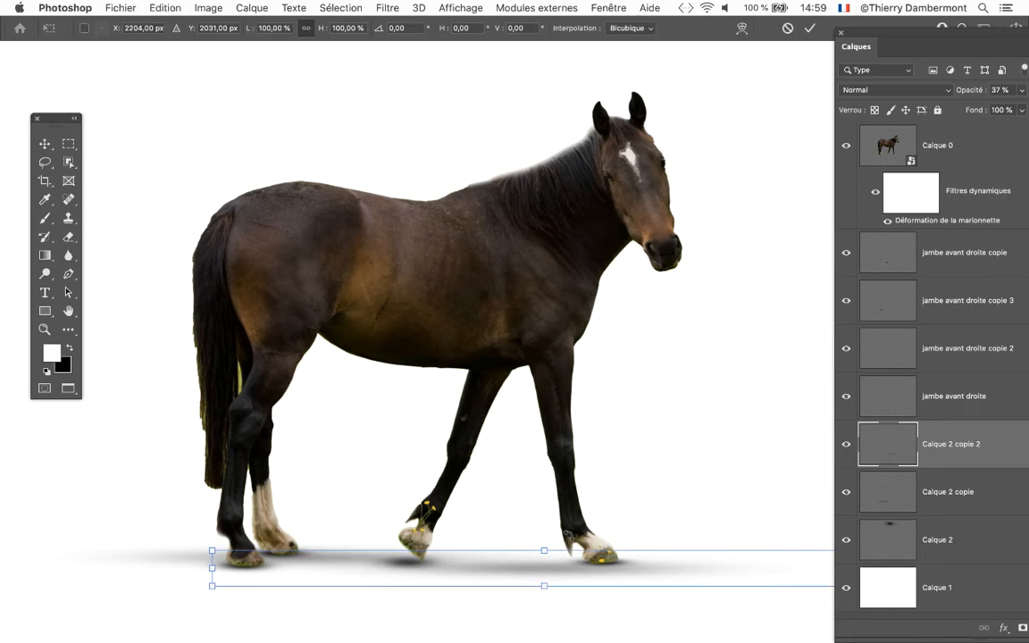
key(super+0)
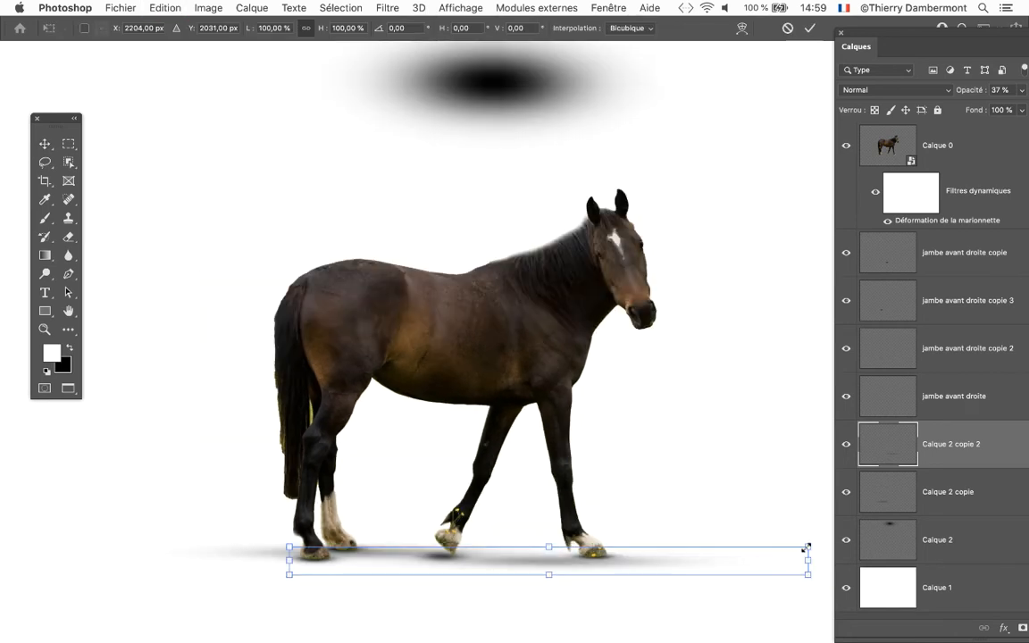
drag(806, 547, 685, 548)
click(809, 28)
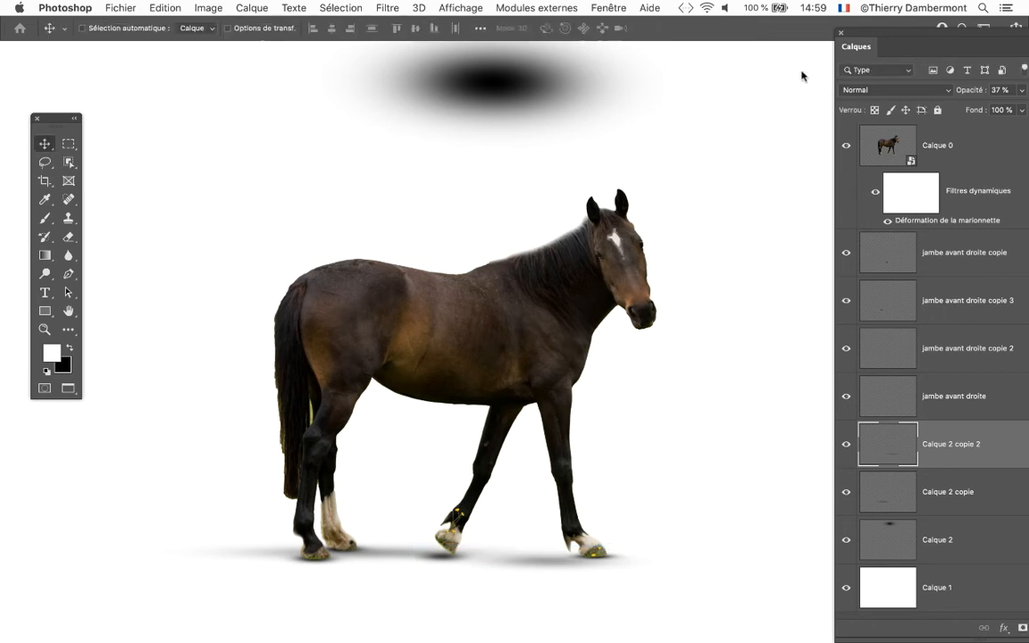
mouse_move(563, 569)
mouse_down()
mouse_move(533, 543)
mouse_move(544, 569)
mouse_up()
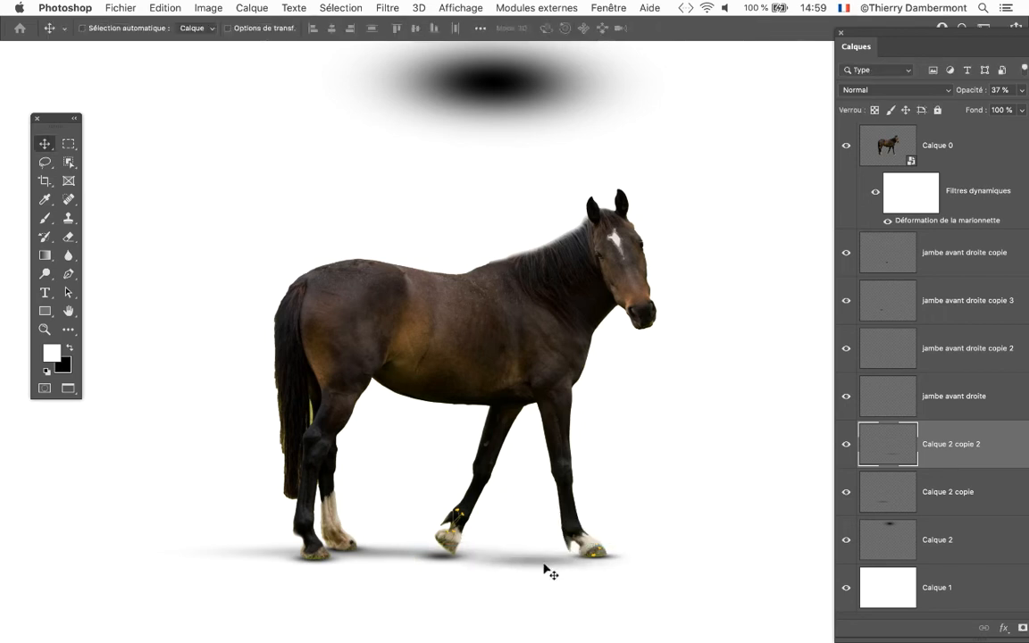
click(845, 445)
click(845, 445)
Enlarge the front shadow Calque 2 copie 2 in width and height and shift it toward the horse's leading front hoof
key(super+t)
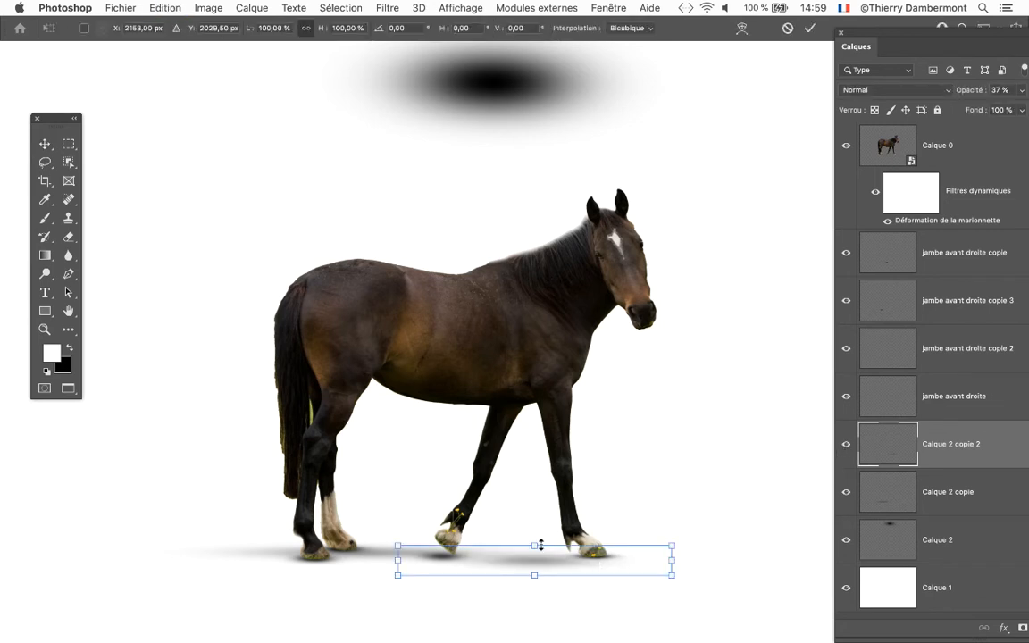
drag(395, 545, 358, 535)
key(Return)
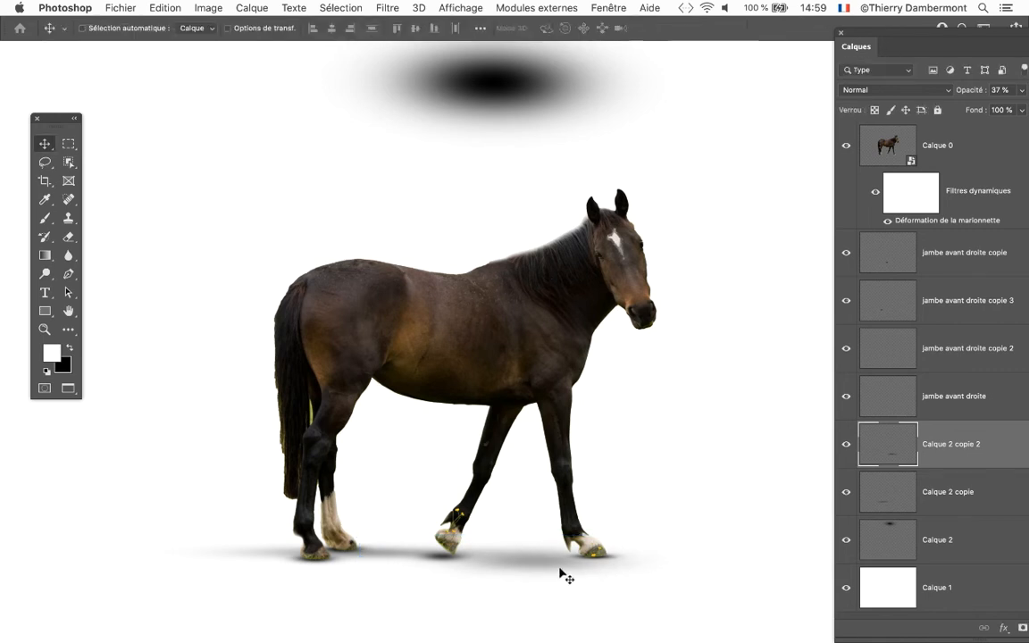
drag(561, 573, 556, 566)
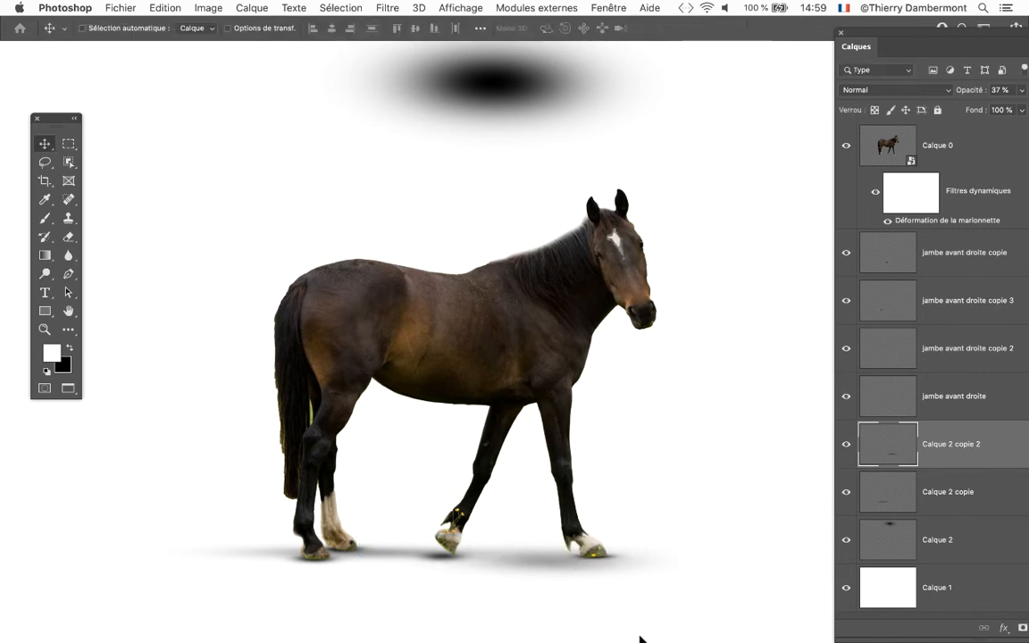
Flatten the front shadow Calque 2 copie 2 slightly and reposition it just below the front hooves
key(super+t)
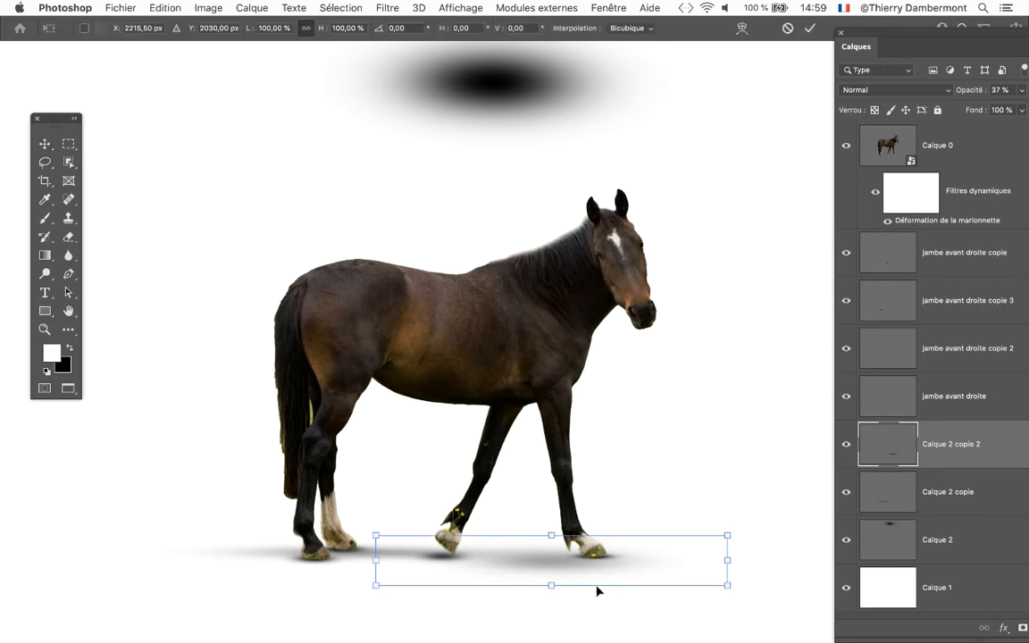
drag(553, 585, 554, 579)
key(Return)
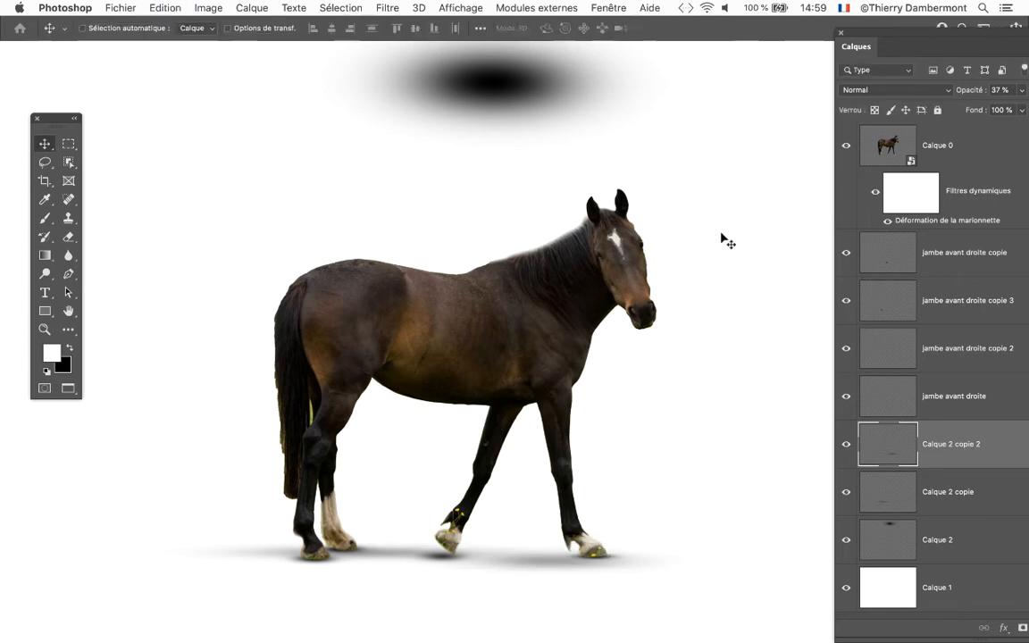
drag(554, 566, 554, 584)
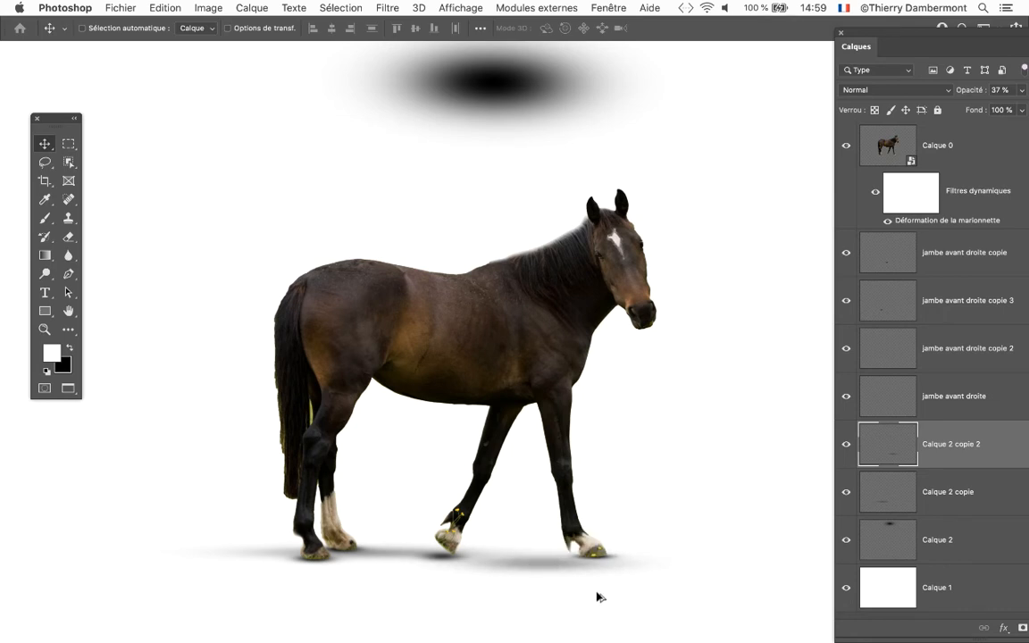
scroll(597, 597, up, 2)
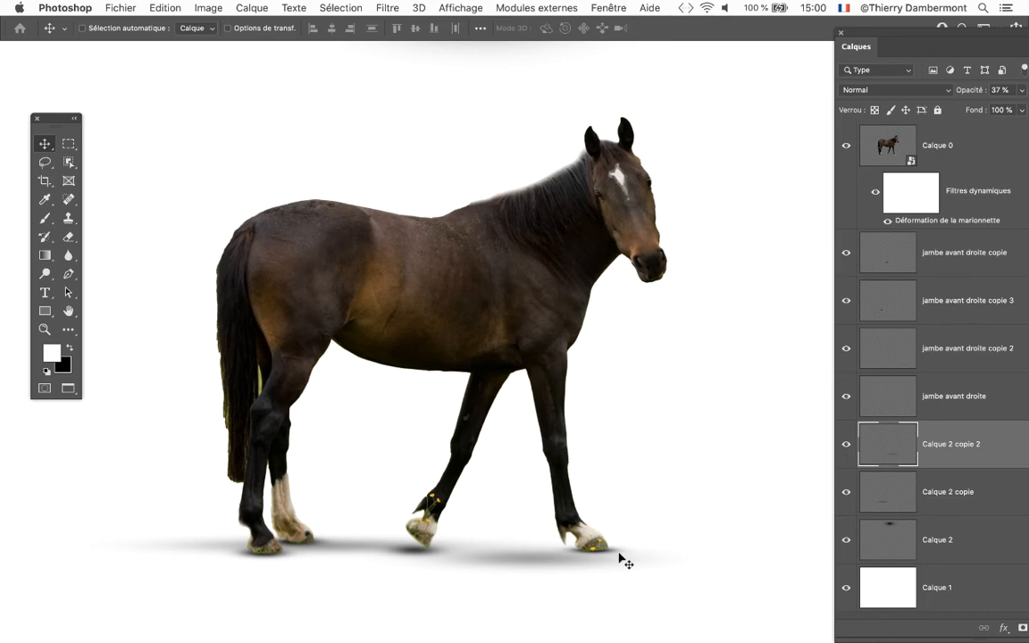
scroll(623, 514, down, 3)
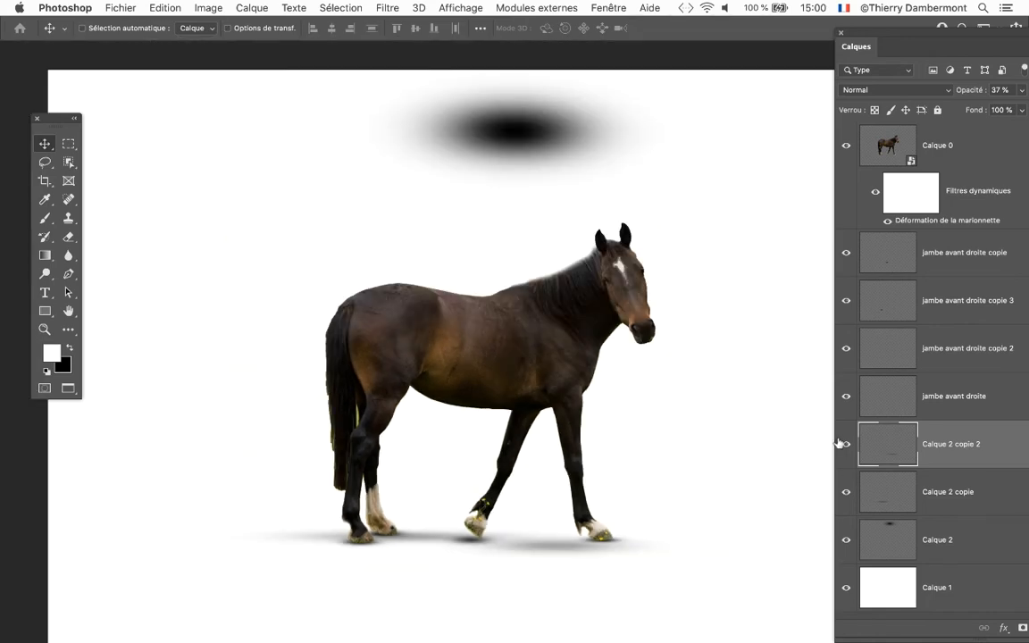
Toggle the visibility of Calque 2 copie 2 and Calque 2 copie to compare the horse with and without both ground shadows
drag(846, 444, 847, 491)
scroll(589, 490, up, 3)
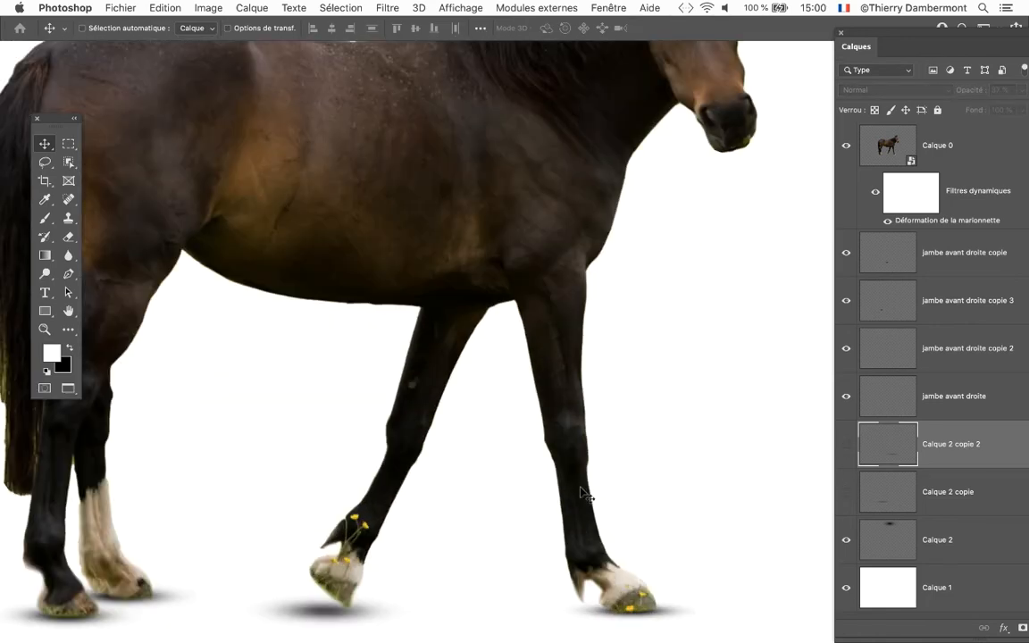
scroll(624, 418, down, 4)
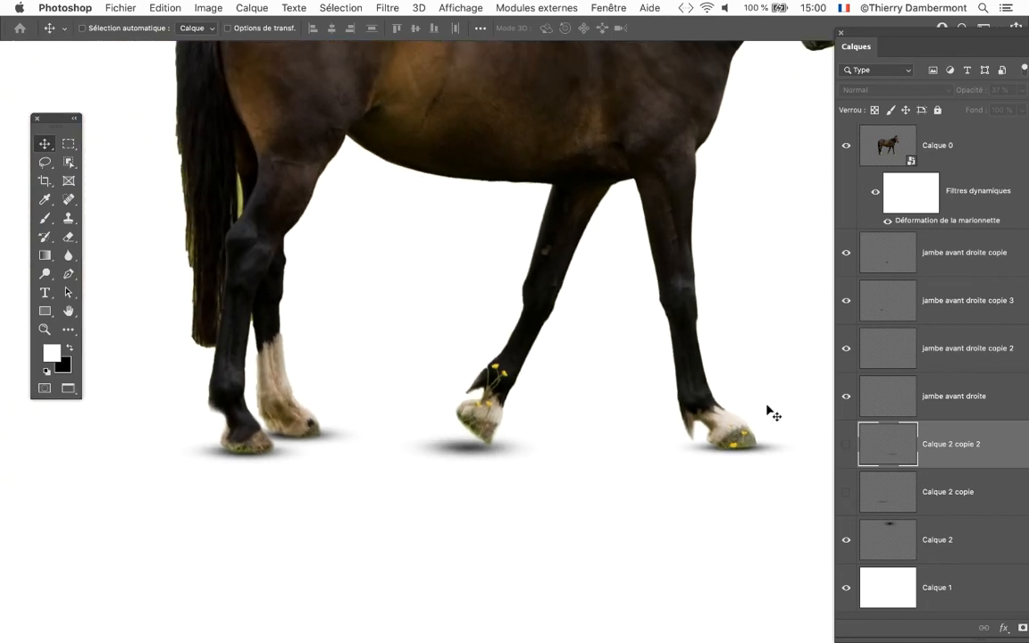
click(848, 490)
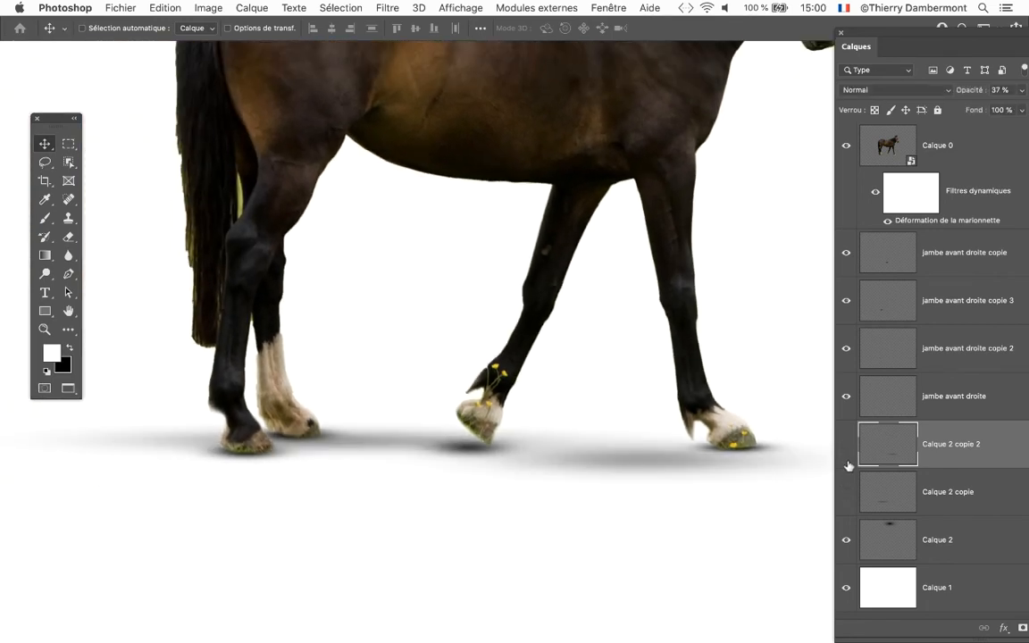
click(848, 463)
scroll(692, 453, down, 3)
drag(693, 453, 629, 436)
click(846, 444)
click(847, 491)
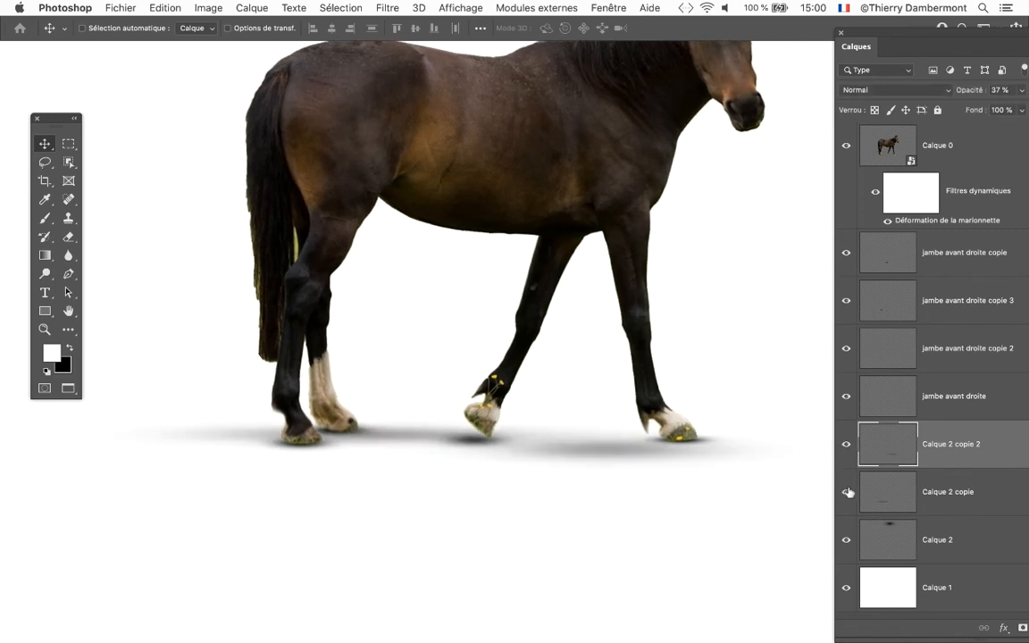
click(846, 447)
click(846, 447)
Hide the original ellipse layer Calque 2 and check the whole image with its ground shadows
click(846, 539)
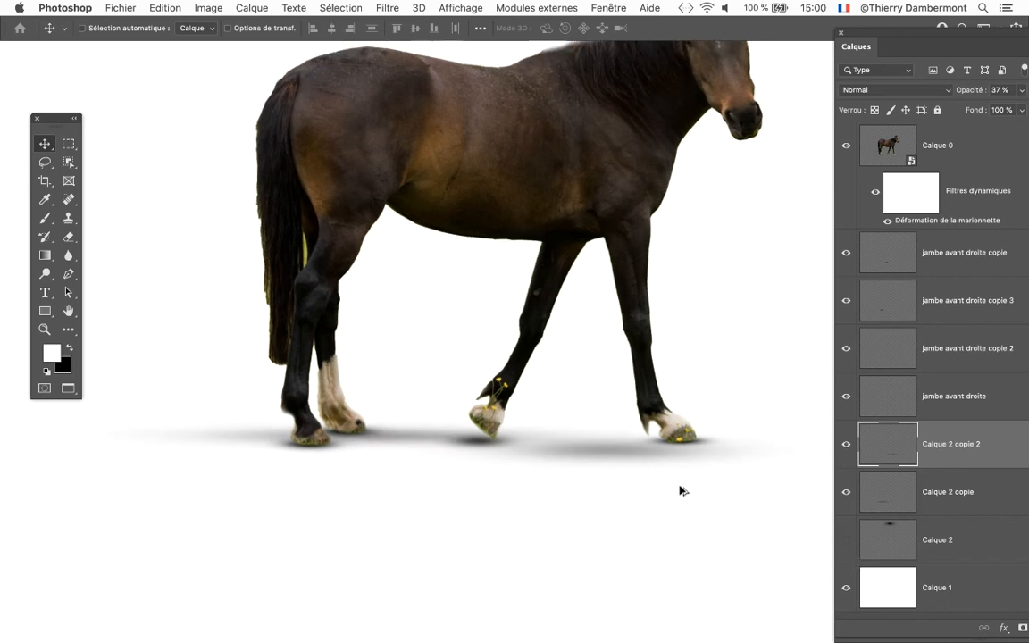
scroll(680, 491, down, 3)
key(super+0)
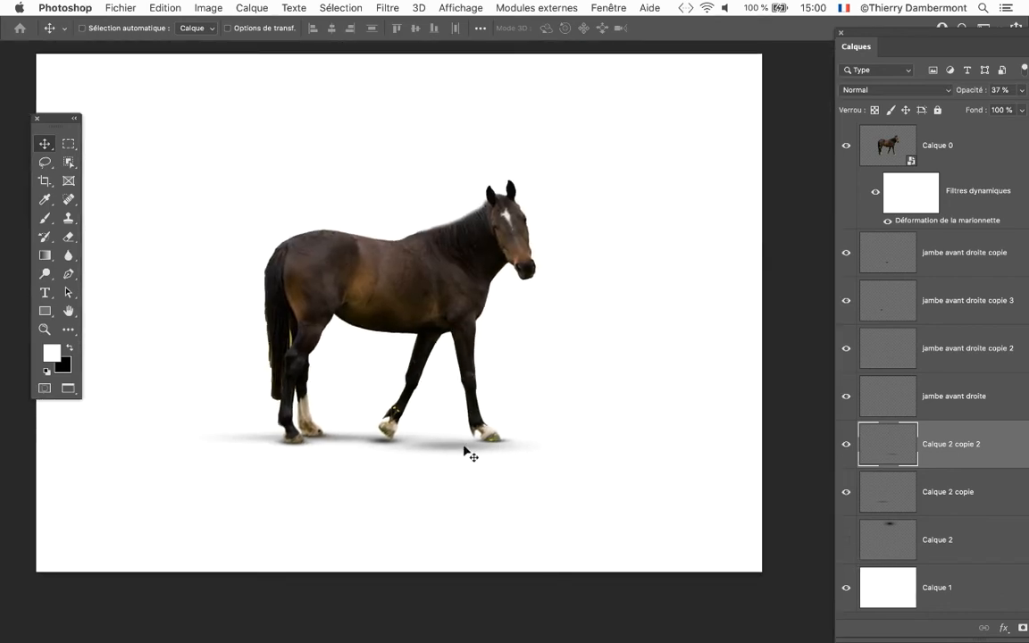
drag(464, 451, 468, 449)
scroll(467, 453, up, 1)
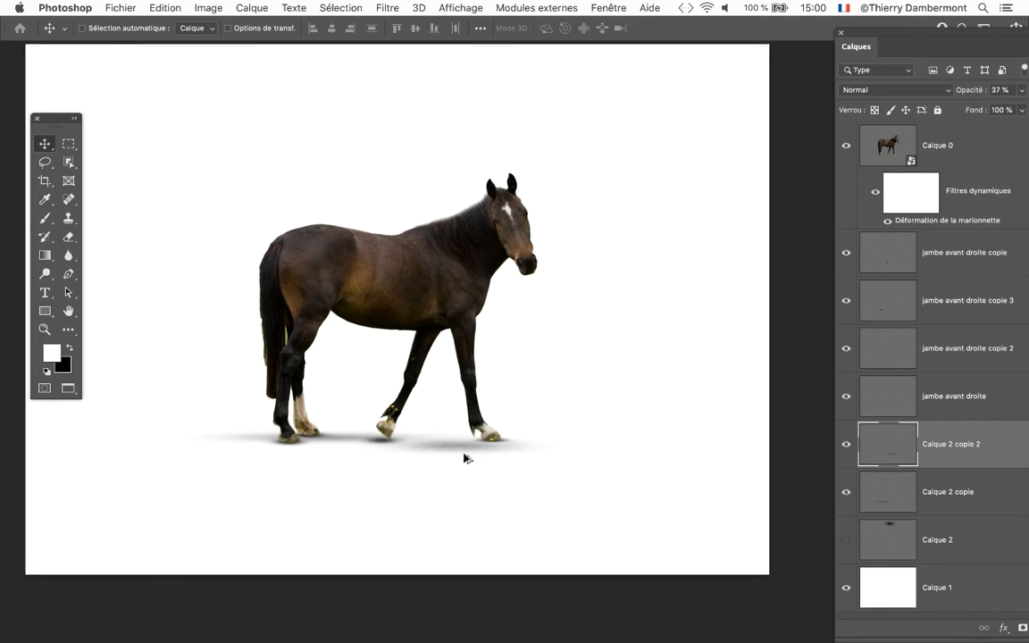
click(119, 7)
click(241, 168)
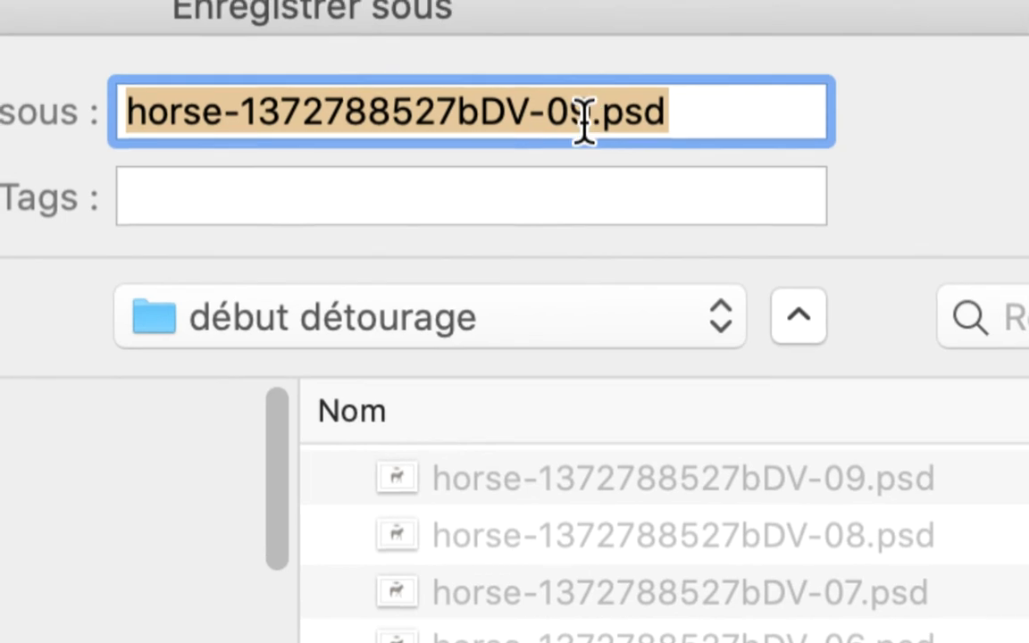
click(584, 121)
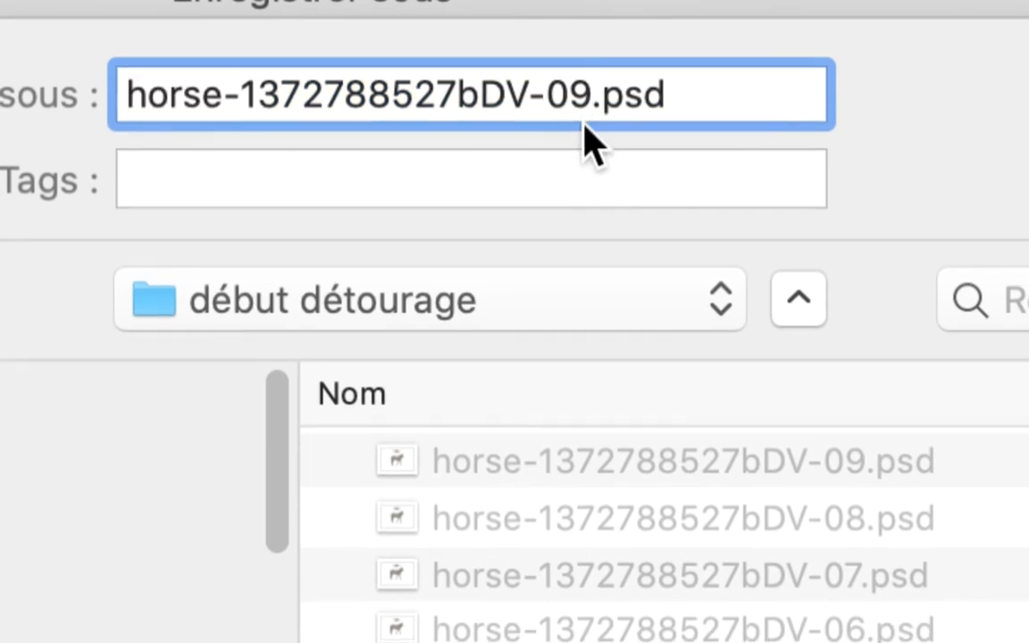
key(BackSpace)
key(BackSpace)
text(10)
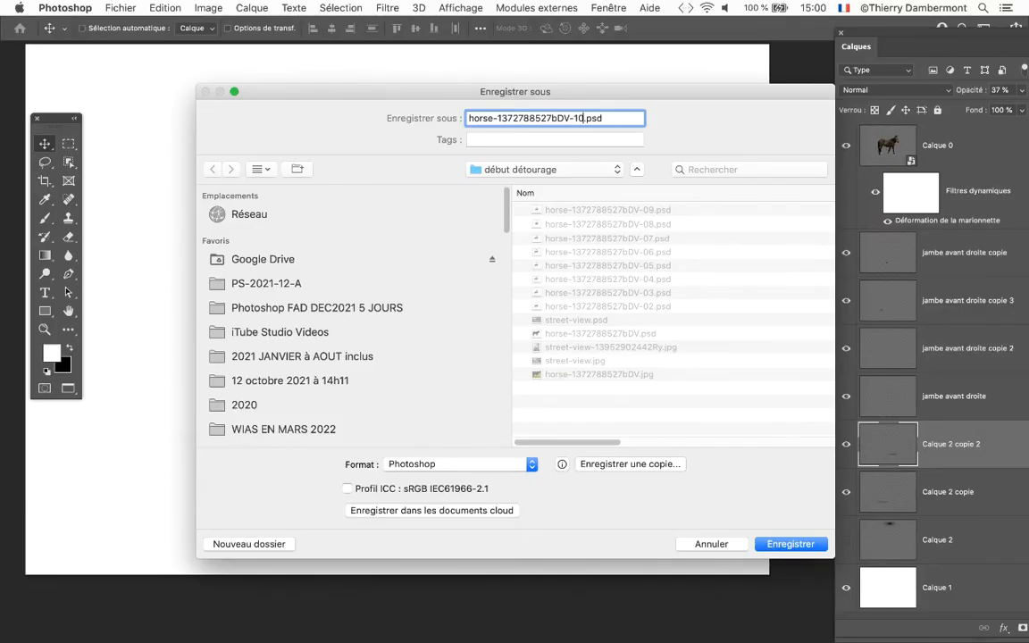
key(Return)
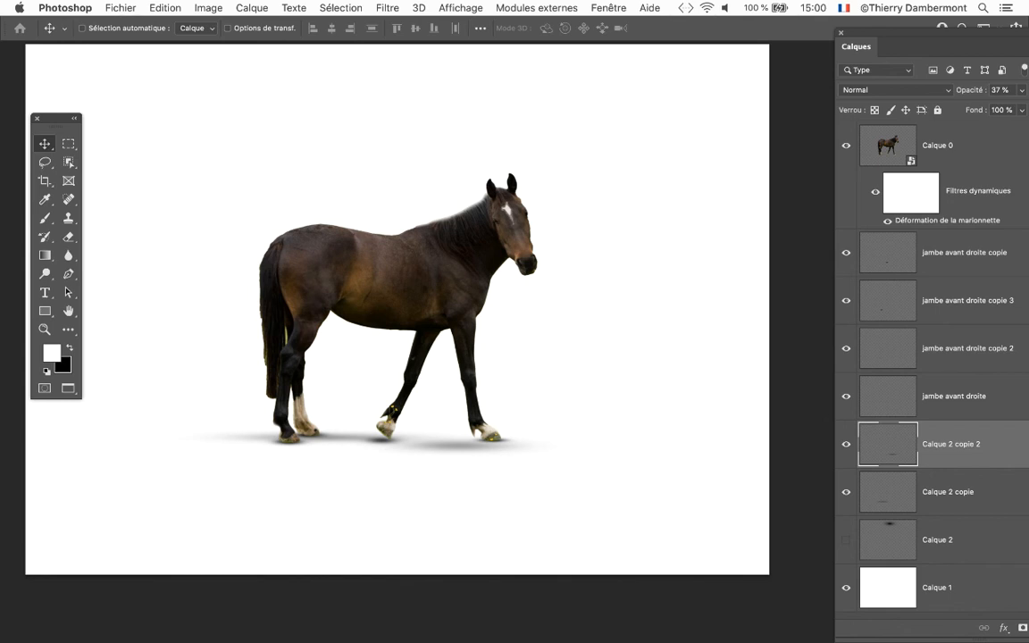
Reopen the Déformation de la marionnette filter on Calque 0 and move the three head pins together to raise the head slightly forward
double_click(947, 219)
scroll(523, 239, up, 2)
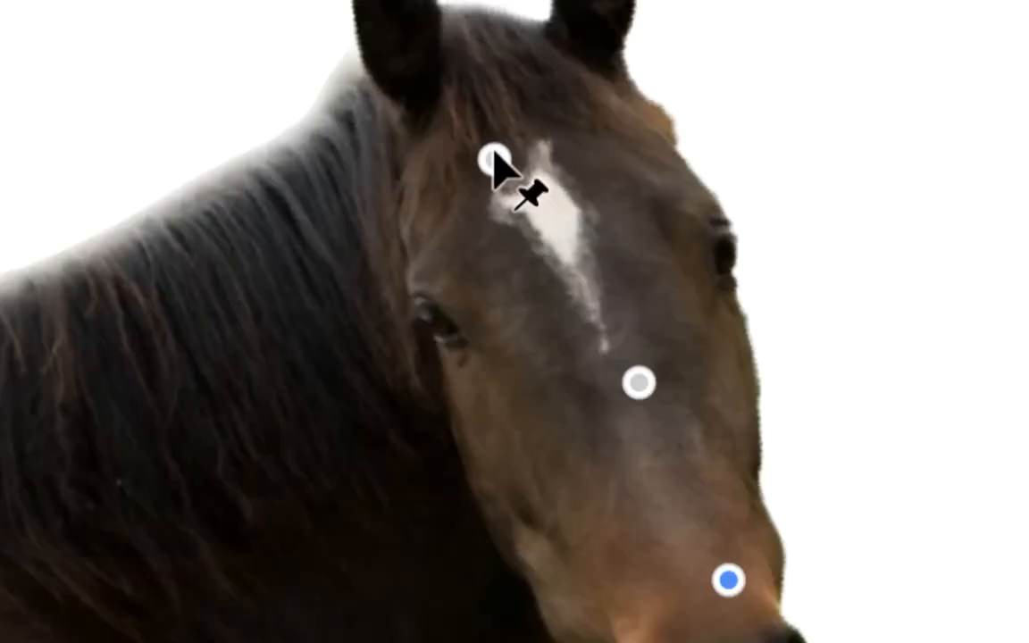
click(496, 161)
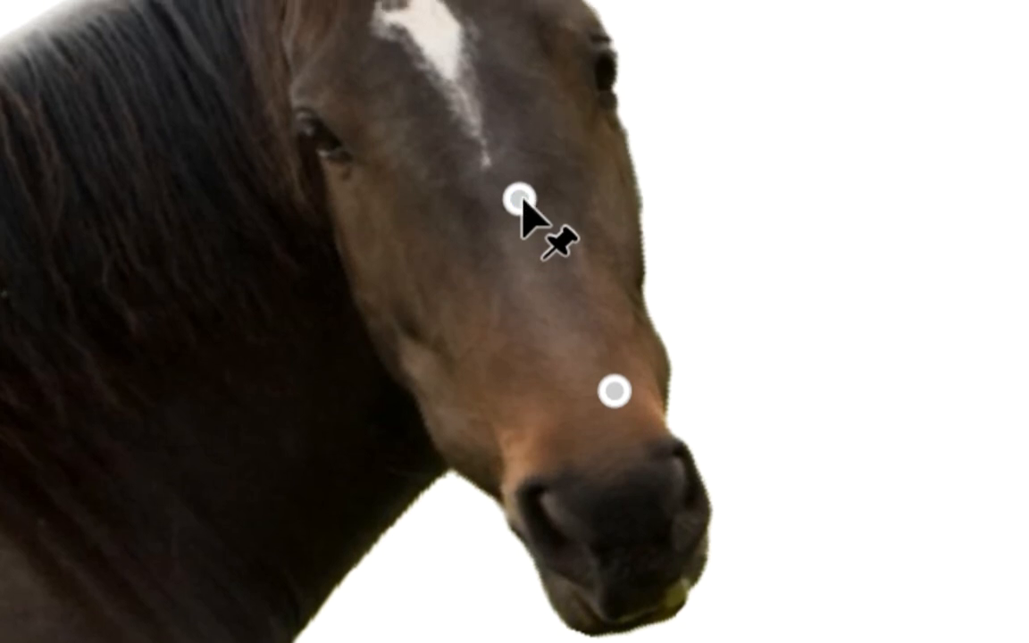
shift+click(519, 198)
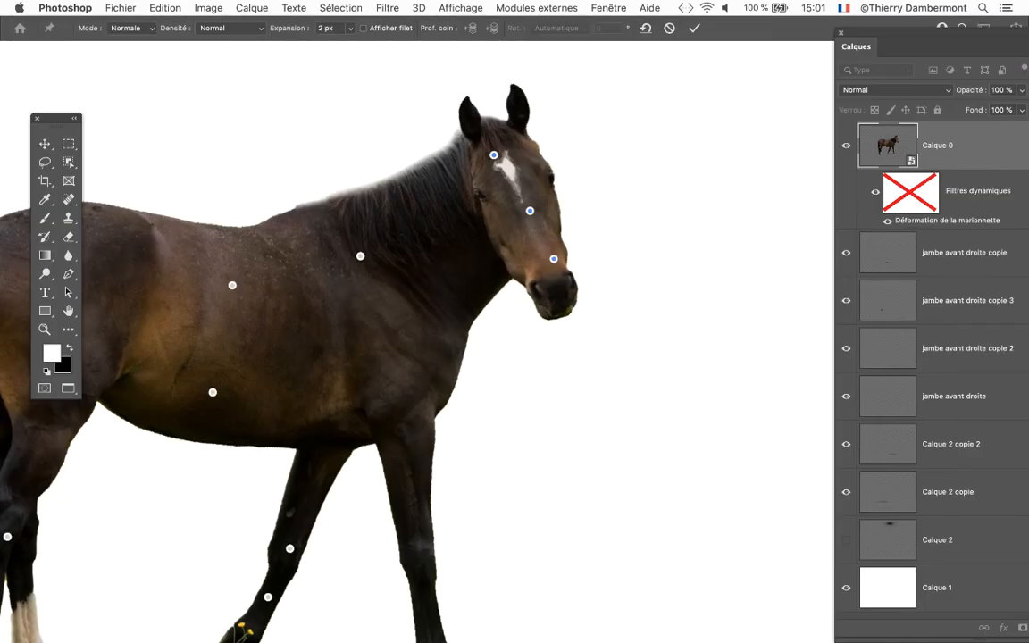
drag(530, 211, 558, 185)
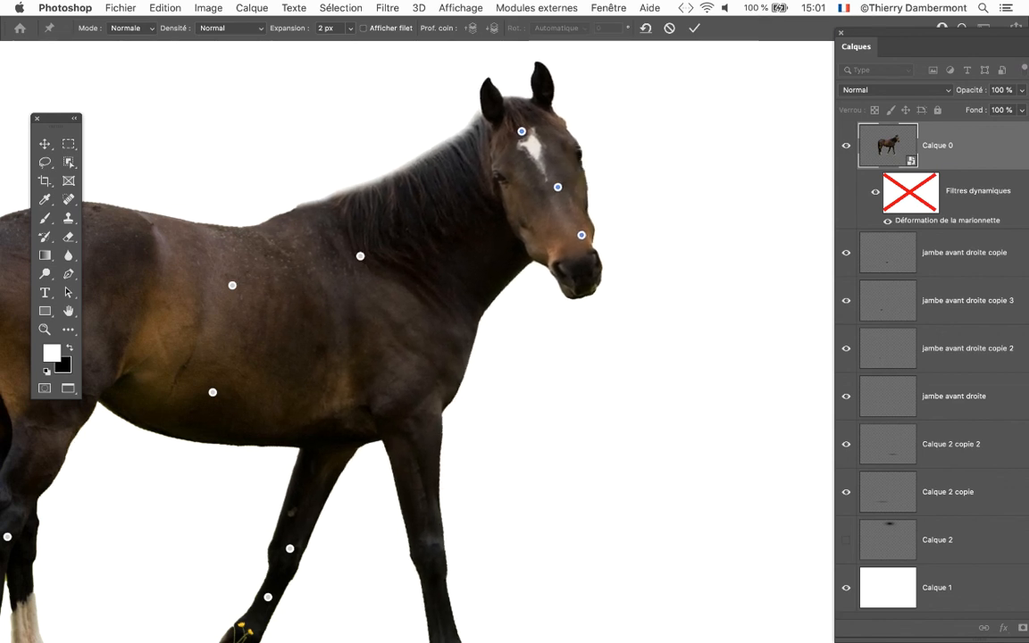
scroll(541, 288, down, 3)
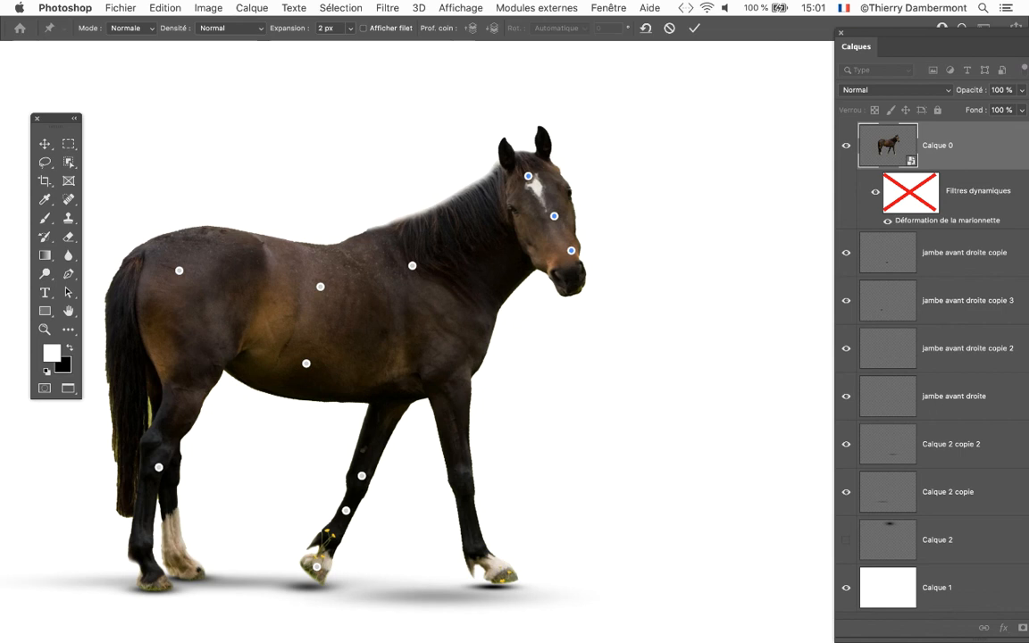
Move the pin above the leading front hoof back and down so the hoof rests on its shadow, and apply the warp
scroll(335, 340, up, 3)
scroll(474, 444, down, 2)
click(473, 444)
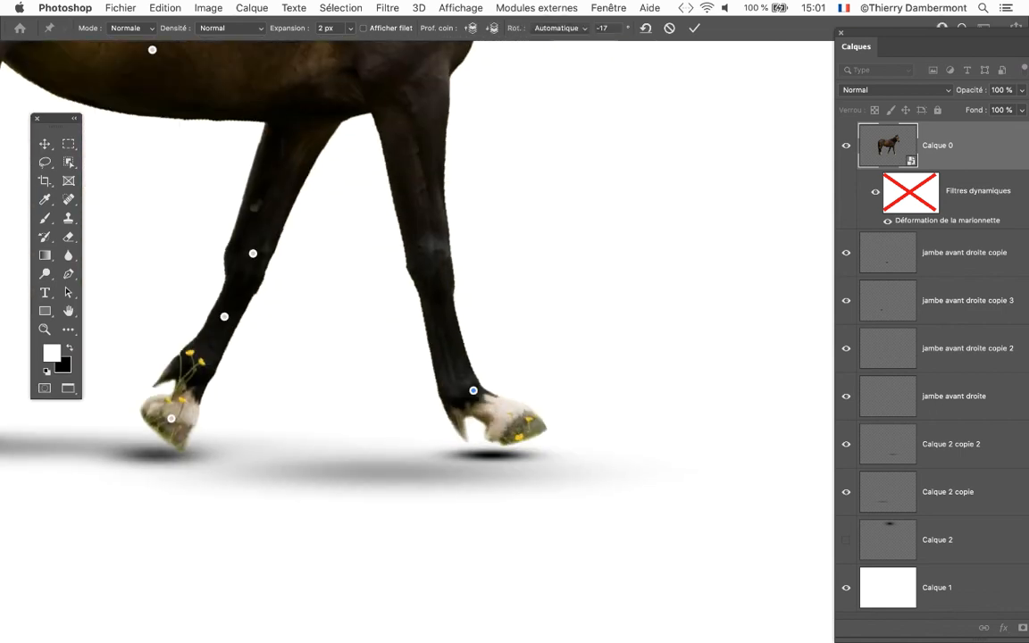
drag(474, 390, 452, 400)
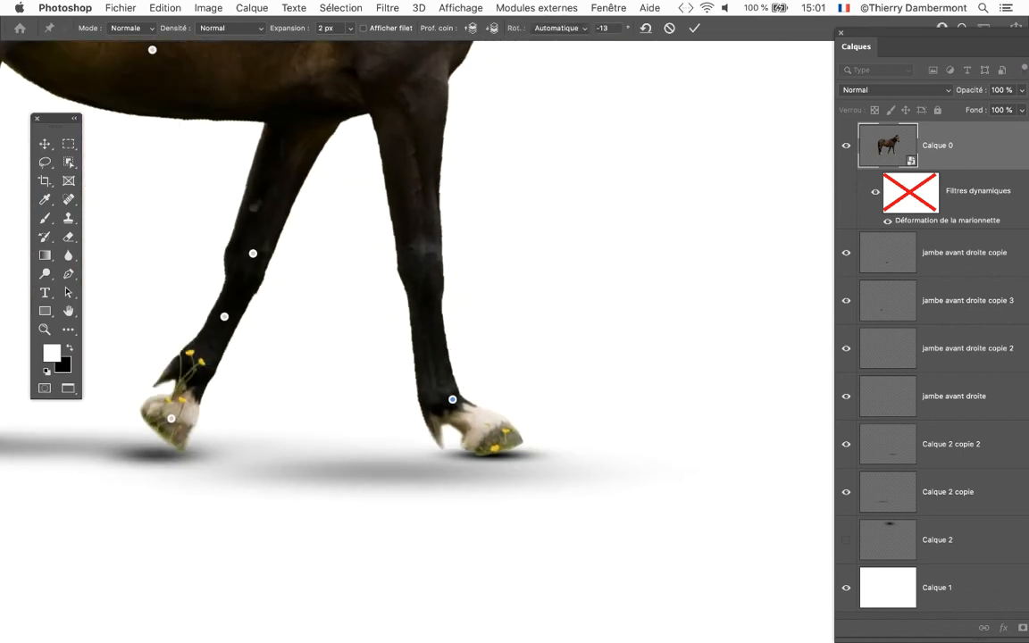
key(Return)
scroll(268, 268, down, 3)
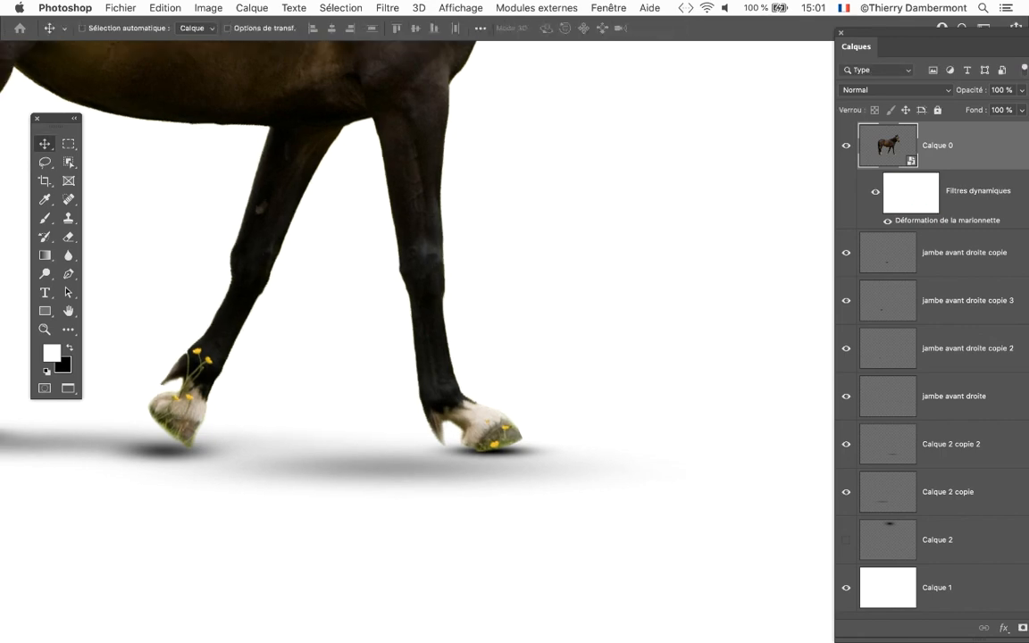
scroll(483, 281, down, 2)
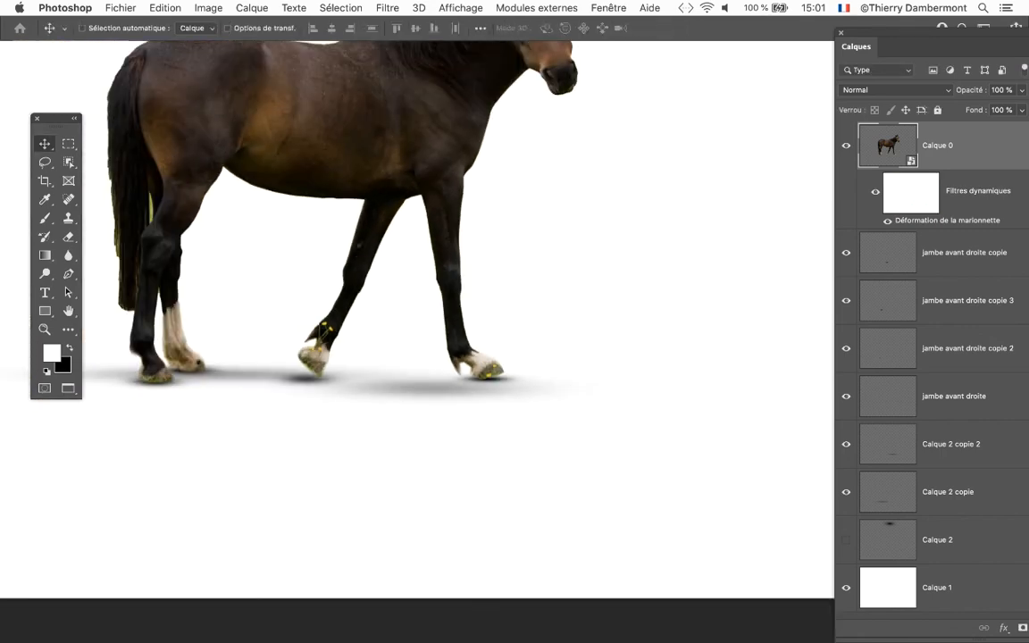
Start saving the document under a new version name, editing the version number at the end of the file name
click(121, 7)
click(153, 169)
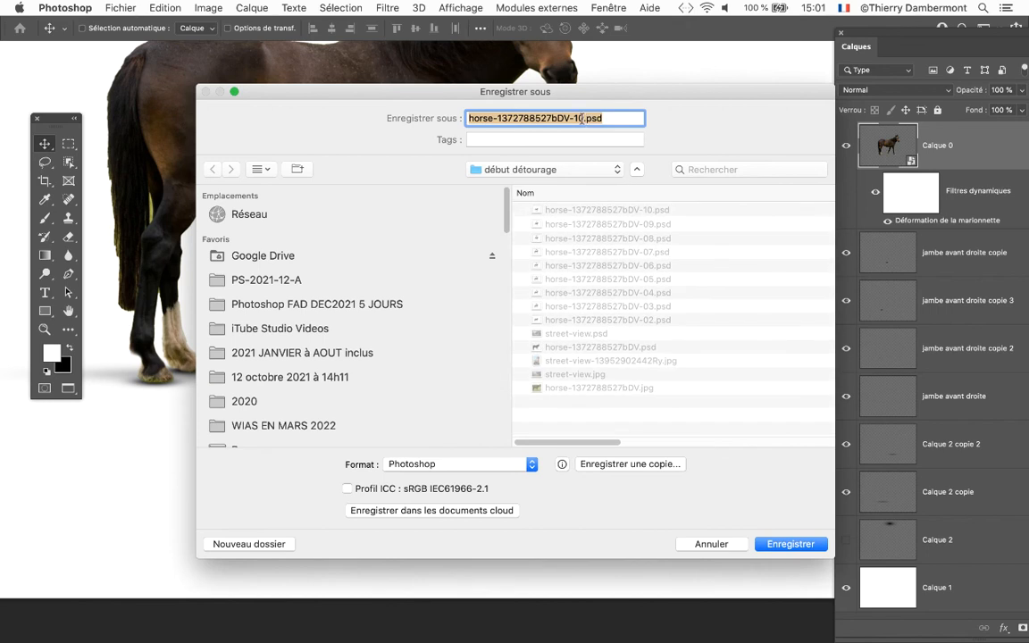
click(579, 118)
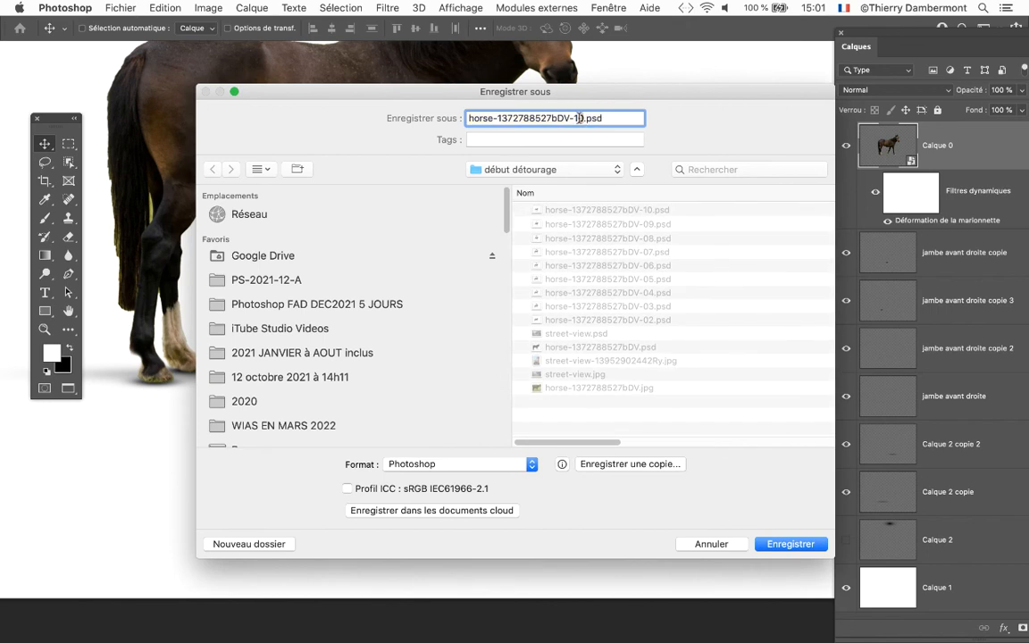